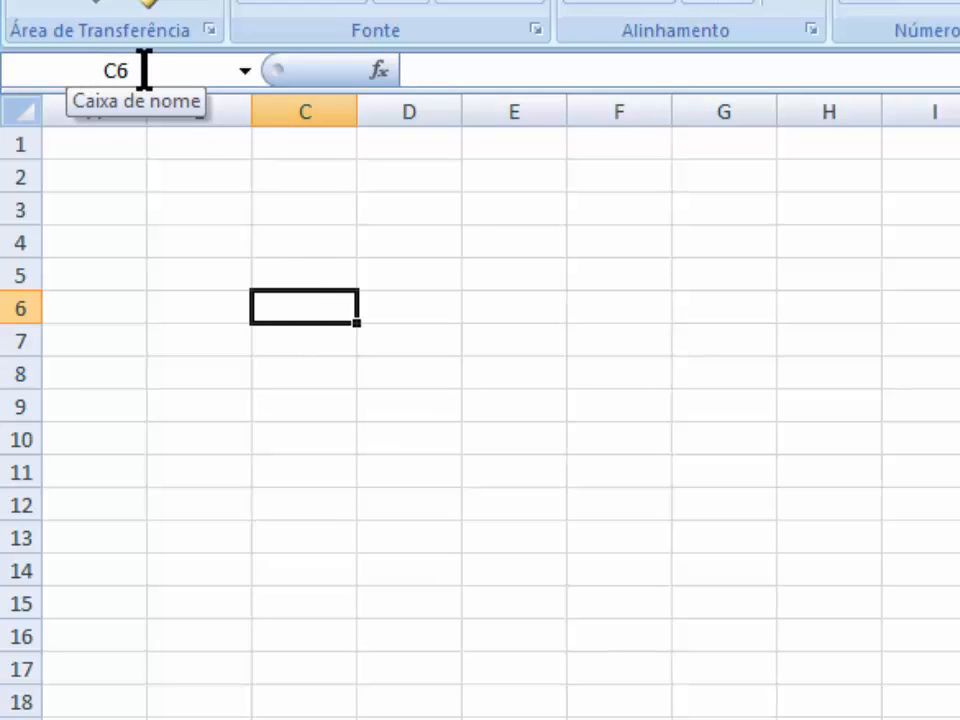
Select individual cells around the empty sheet, including B11, D6 and B8, finishing on C9.
left_click(180, 478)
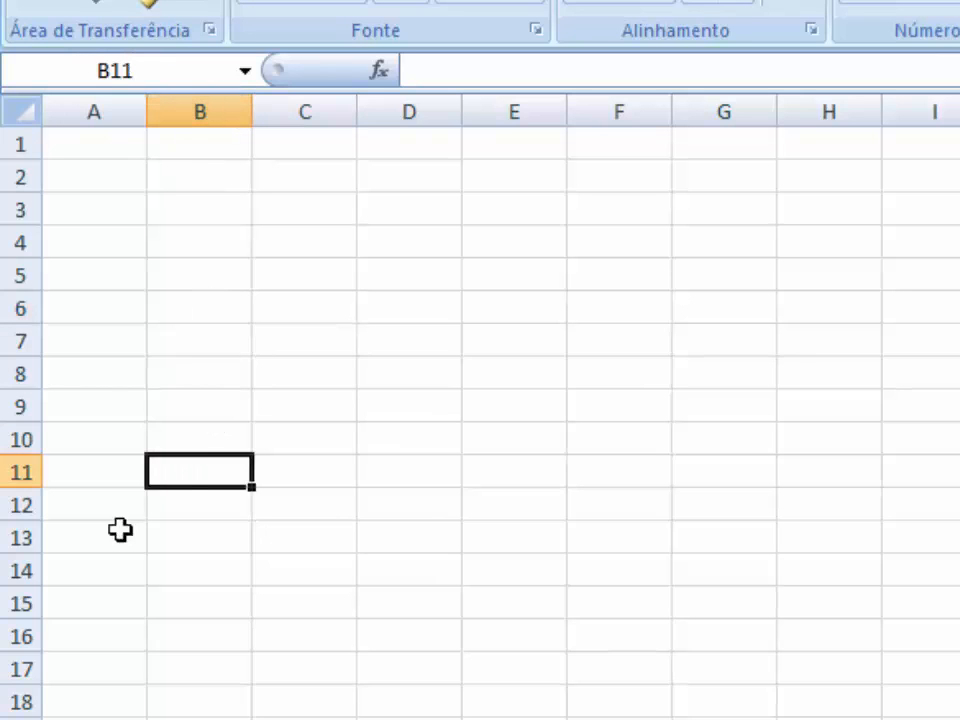
left_click(380, 310)
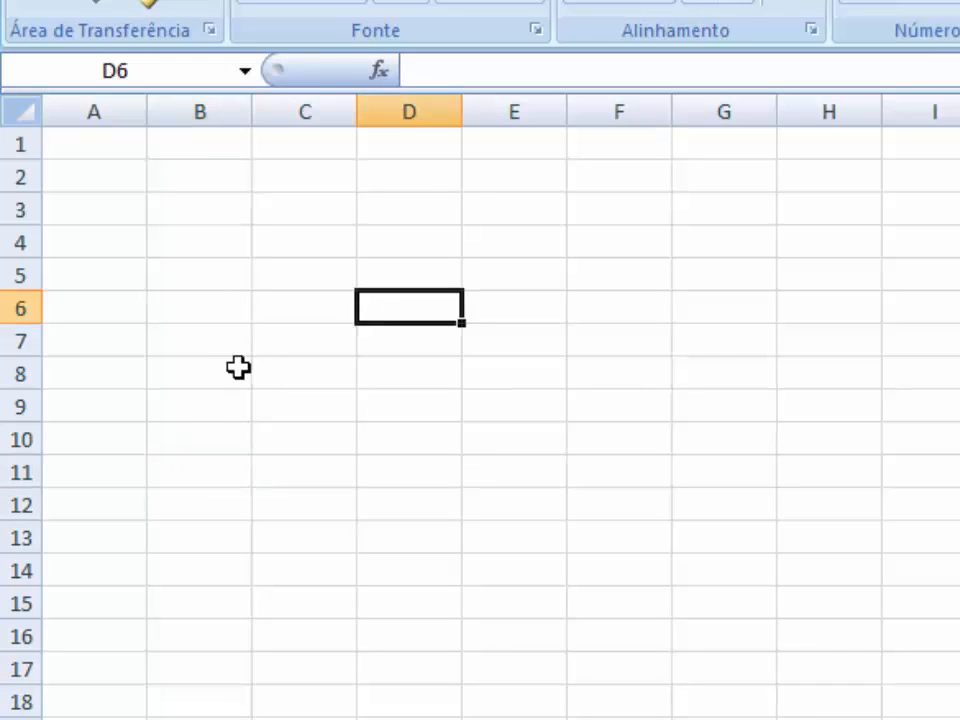
left_click(238, 366)
left_click(289, 519)
left_click(343, 411)
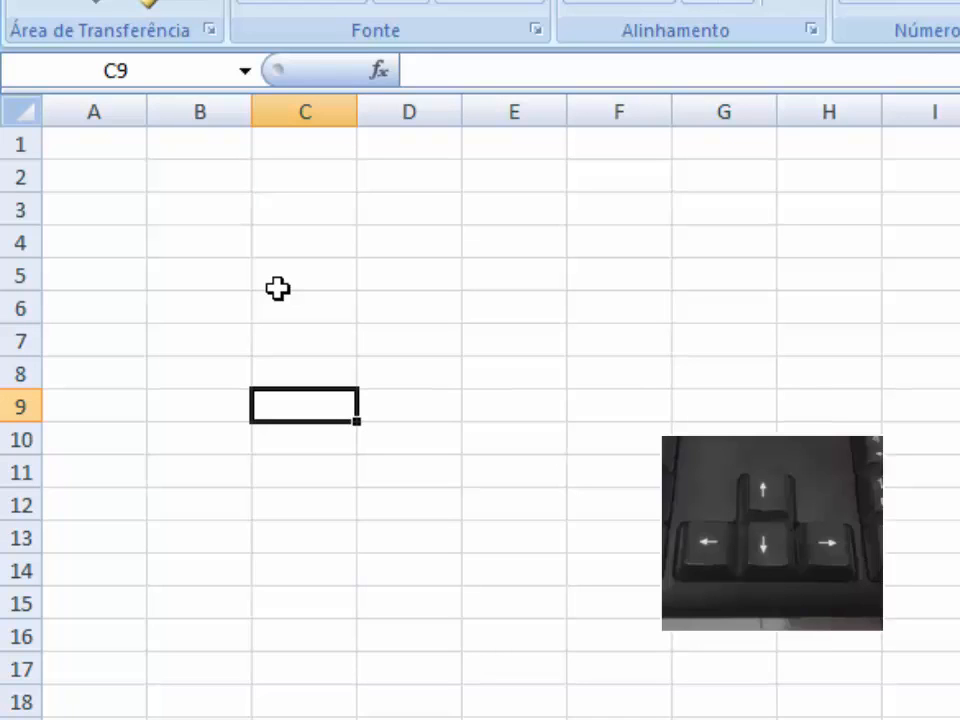
Move the active cell down column C from C9 and back up to C9, one cell at a time.
key("Down")
key("Down")
key("Down")
key("Down")
key("Down")
key("Down")
key("Down")
key("Down")
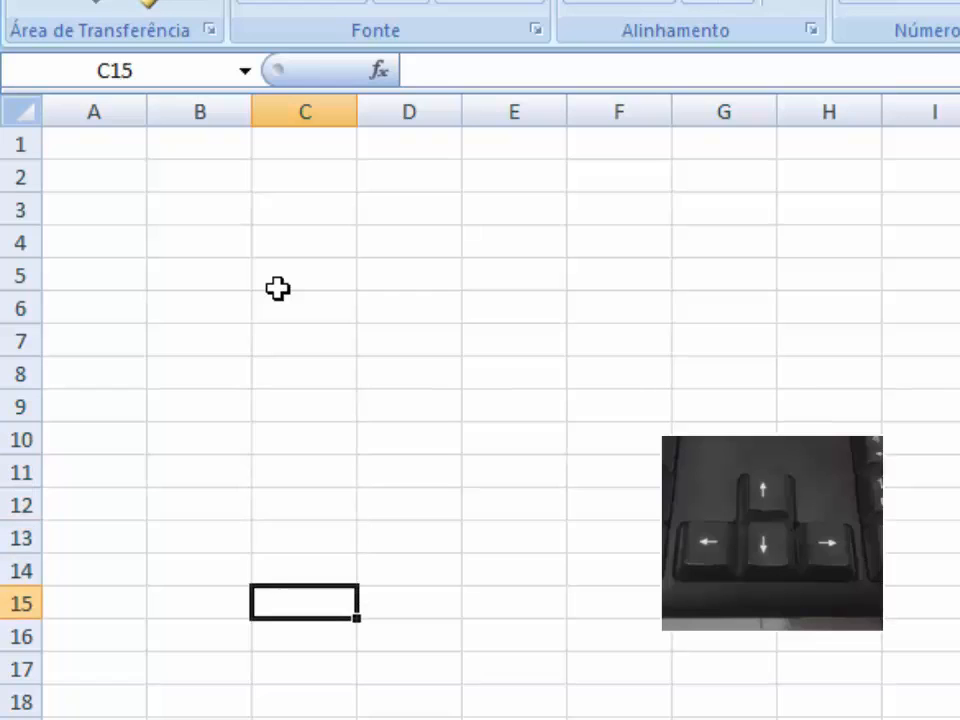
key("Up")
key("Up")
key("Up")
key("Up")
key("Up")
key("Up")
key("Up")
key("Up")
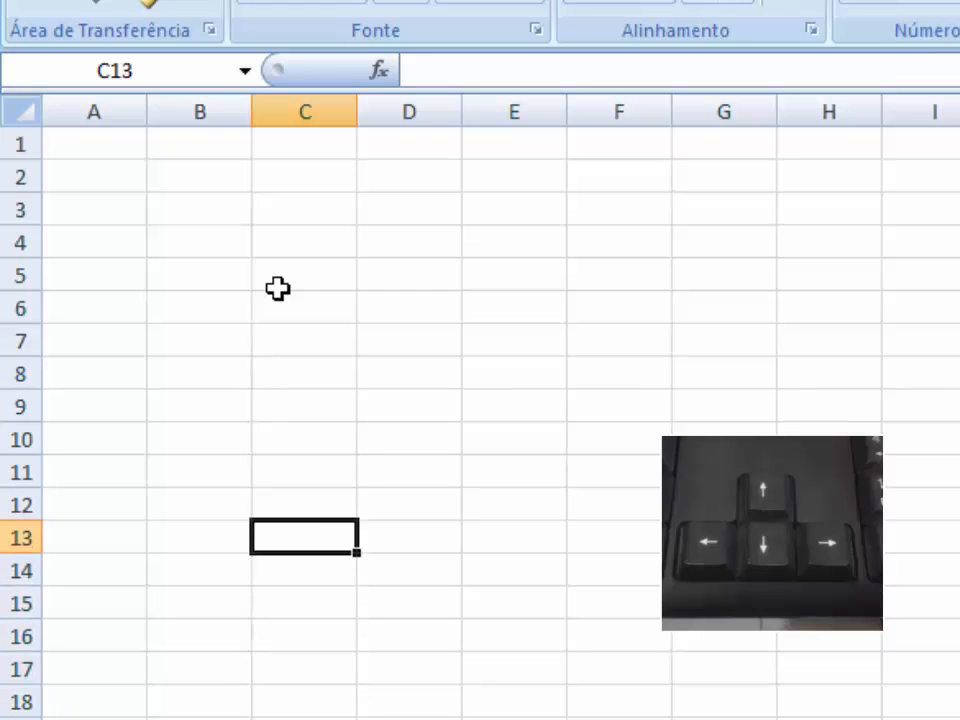
Move the active cell back and forth along row 9 between columns A and D, then down column B.
key("Left")
key("Left")
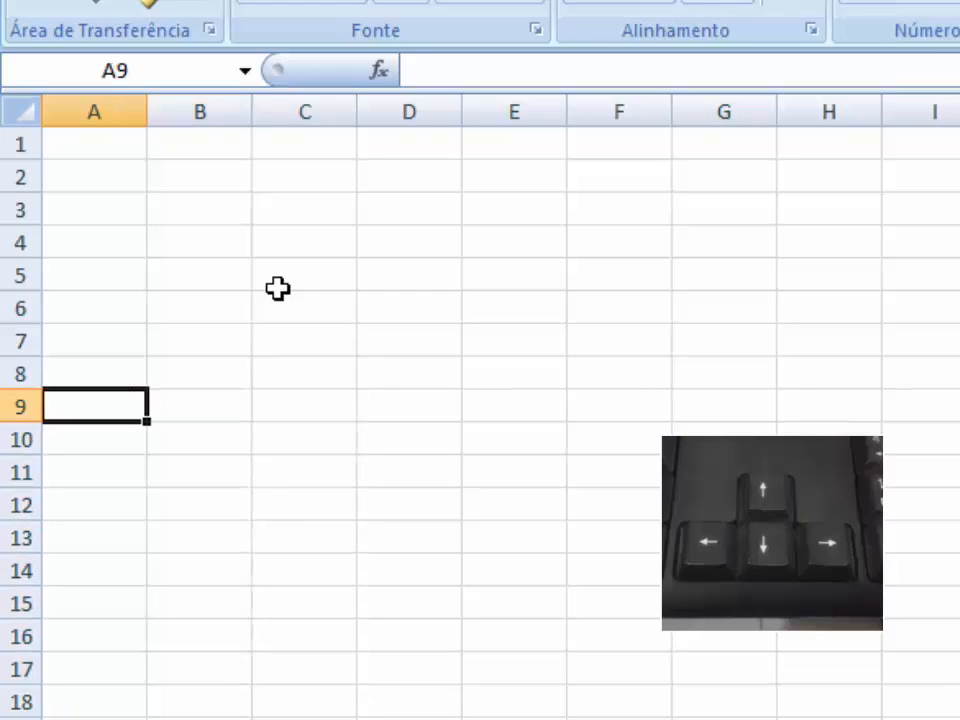
key("Right")
key("Right")
key("Right")
key("Left")
key("Left")
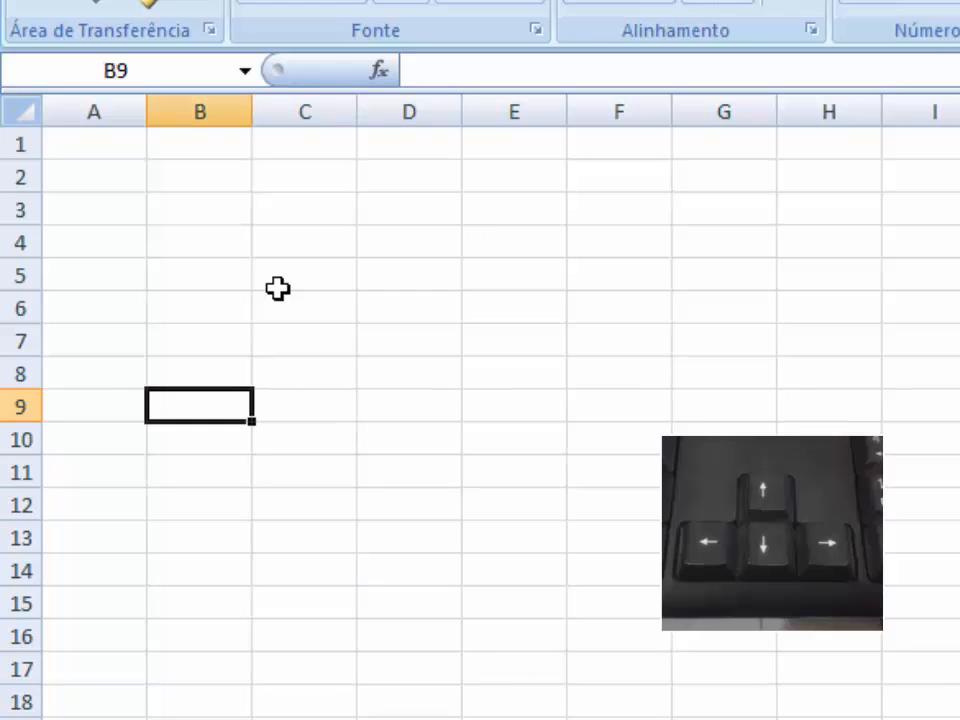
key("Right")
key("Right")
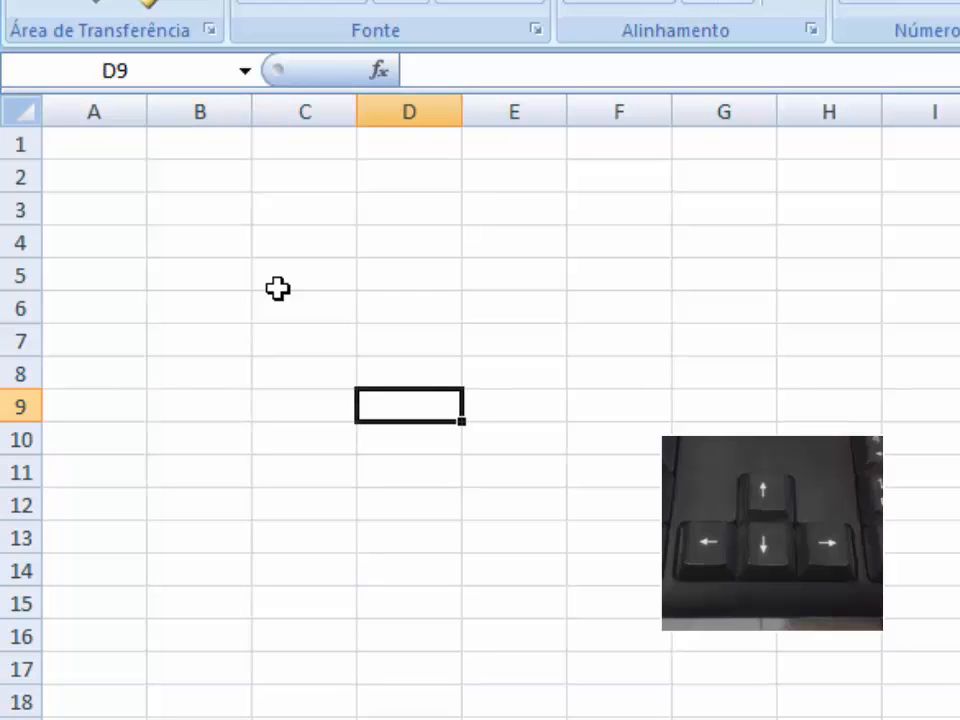
key("Left")
key("Left")
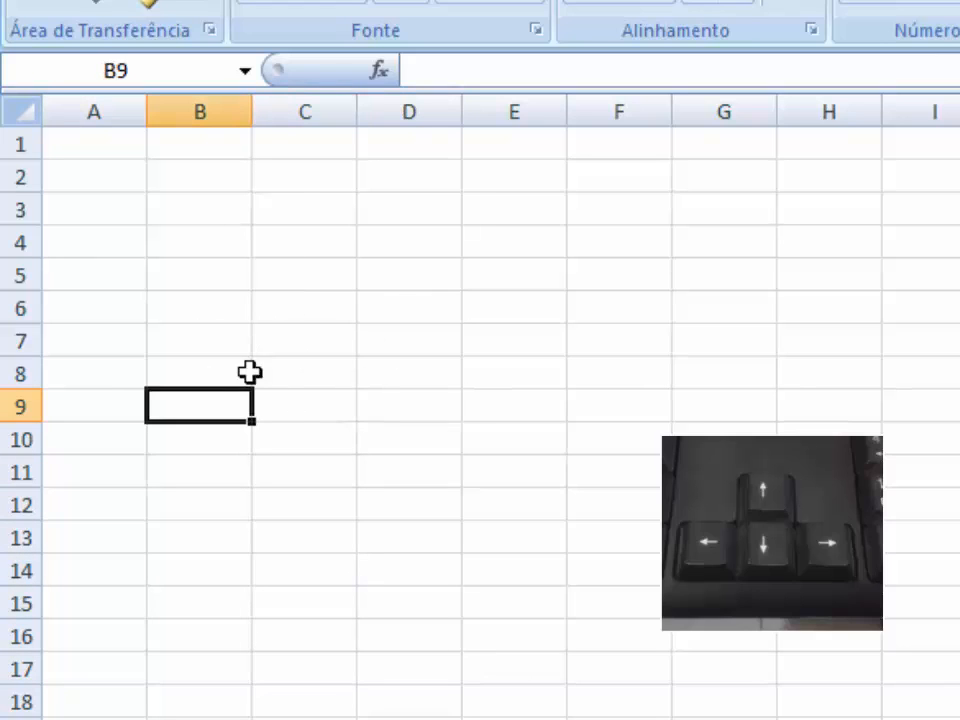
key("Down")
key("Down")
key("Down")
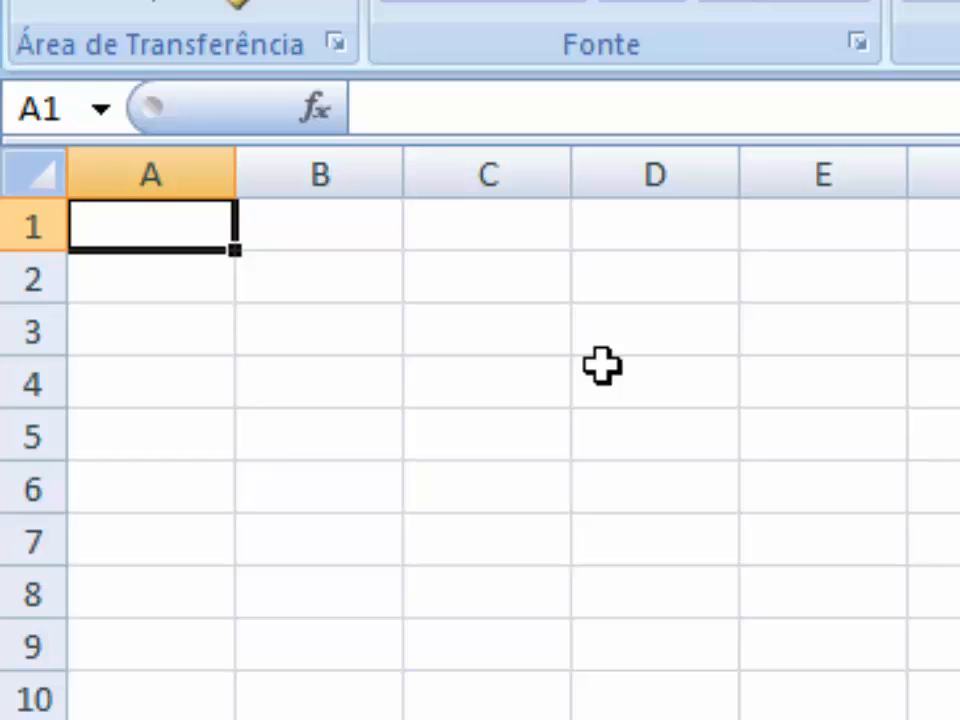
Enter the header NOME DO ALUNO in cell A1 and widen column A to fit it.
type("NO")
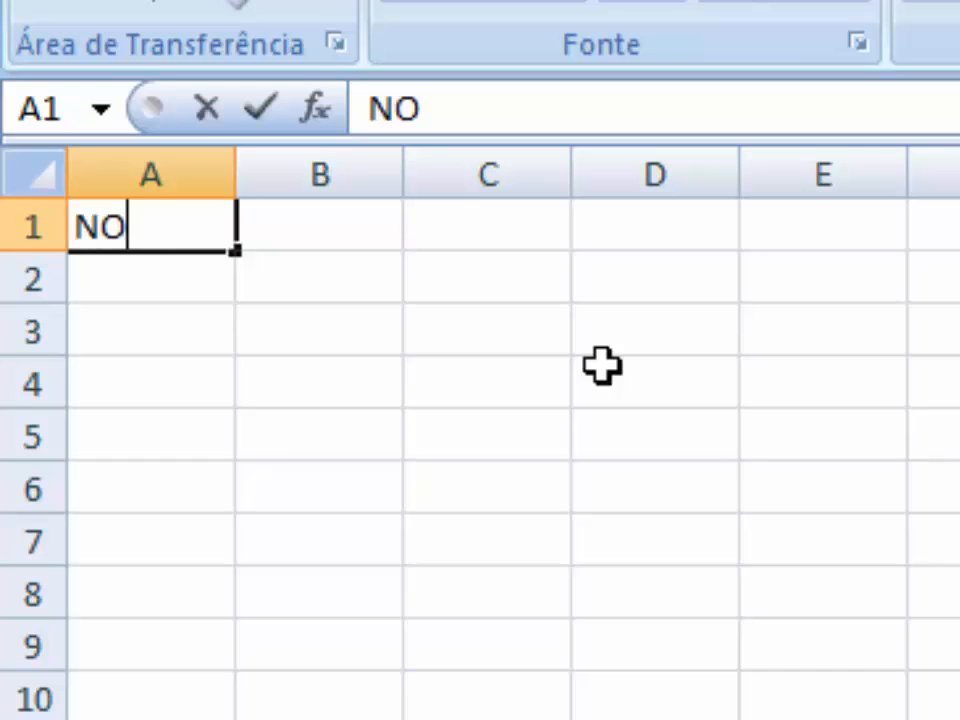
type("ME DO ALUNO")
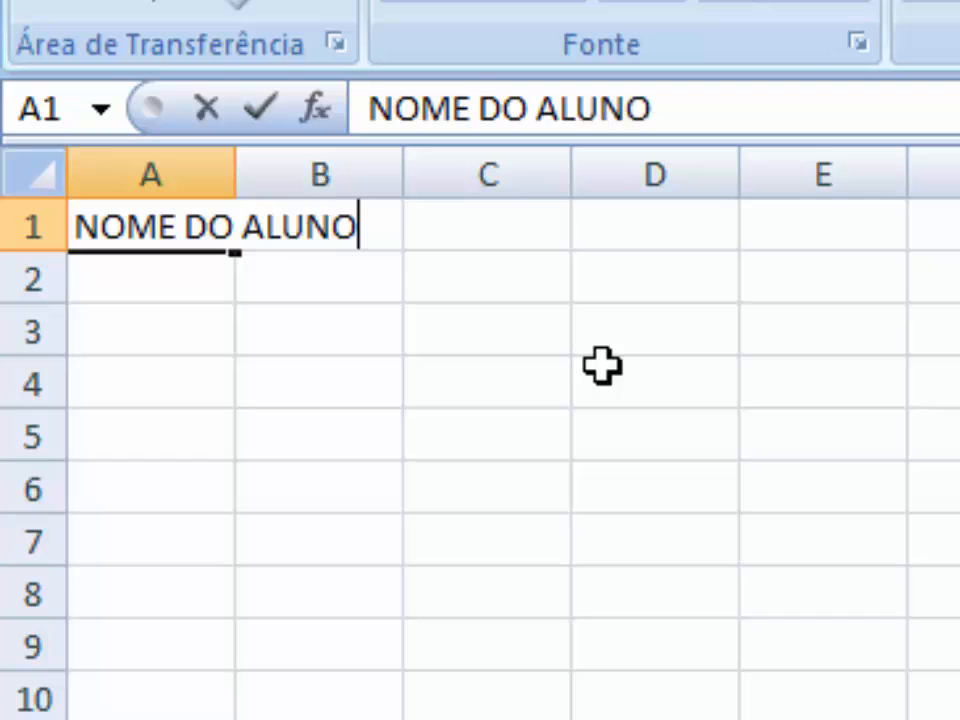
key("Return")
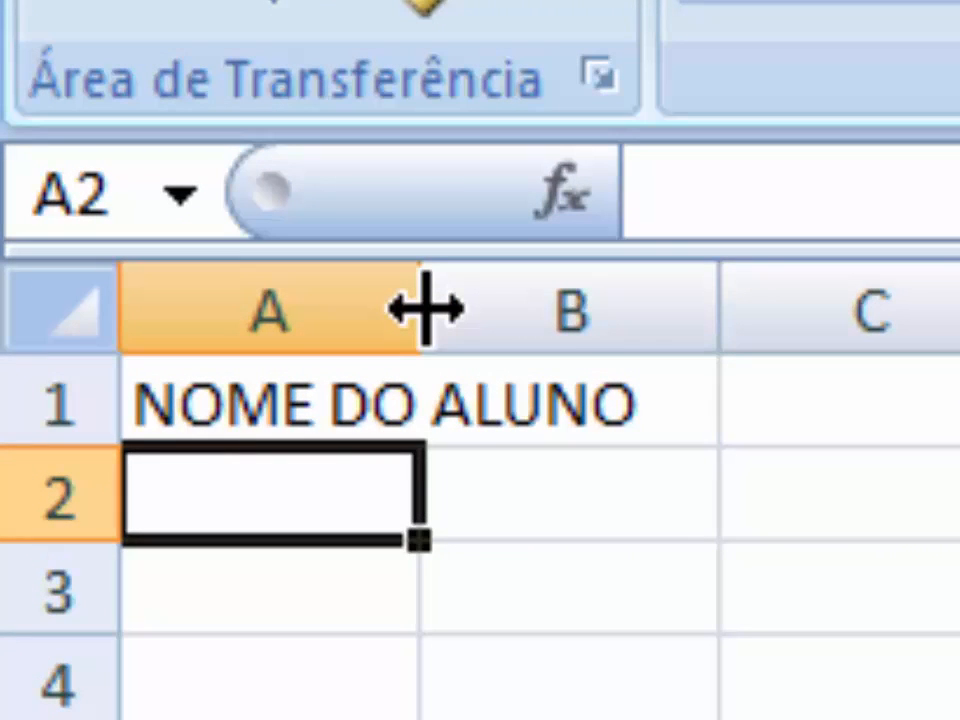
left_click_drag(424, 310, 667, 295)
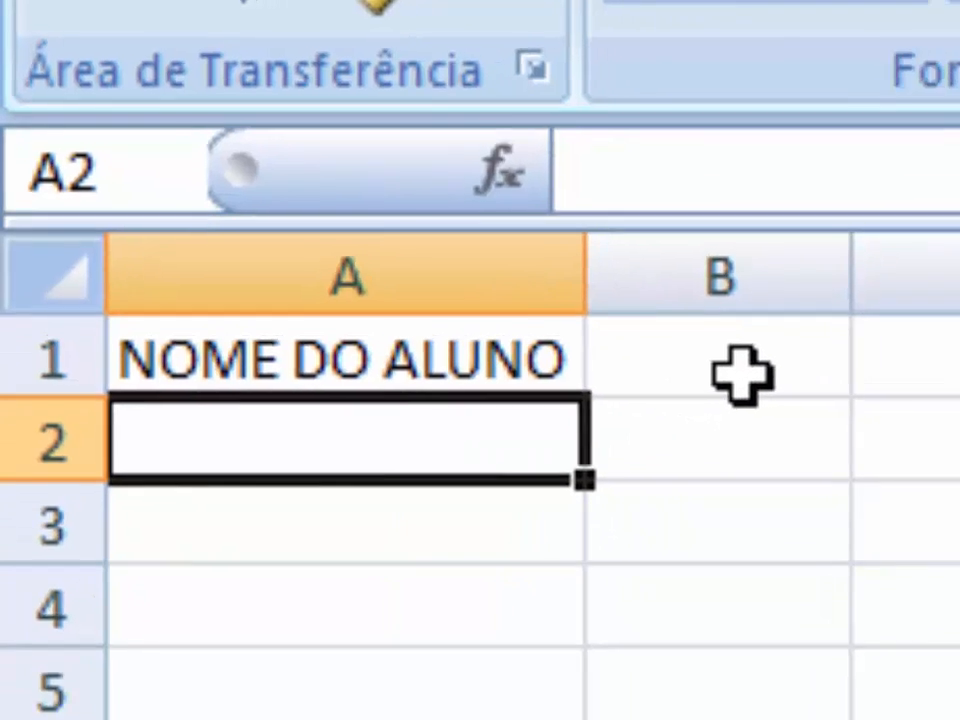
Enter the header PRIMEIRA NOTA in cell B1 and widen column B to fit it.
left_click(835, 414)
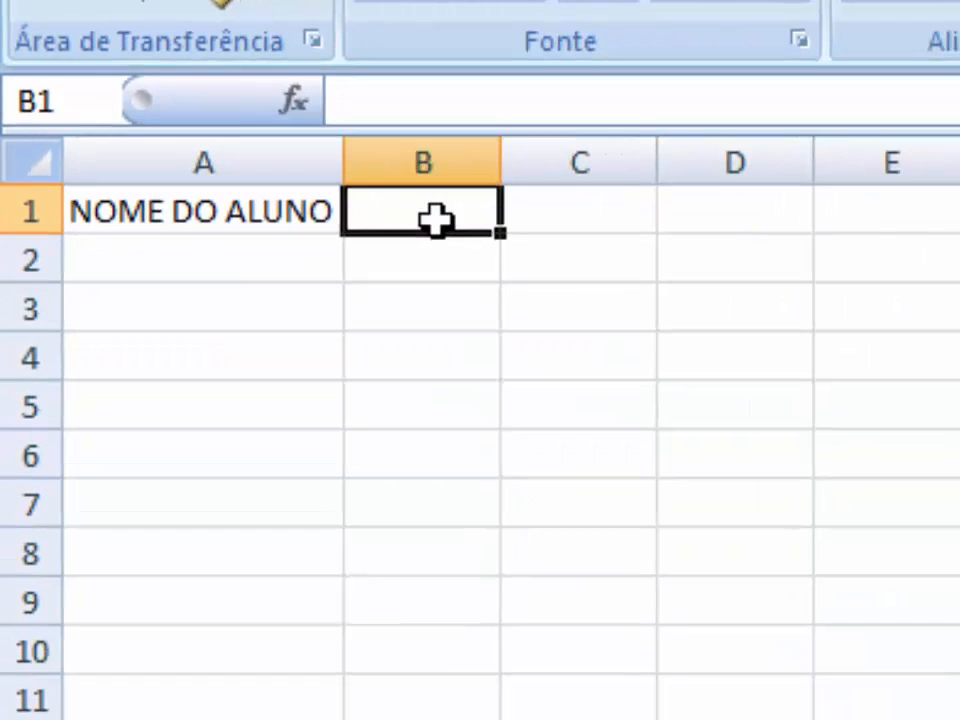
type("P")
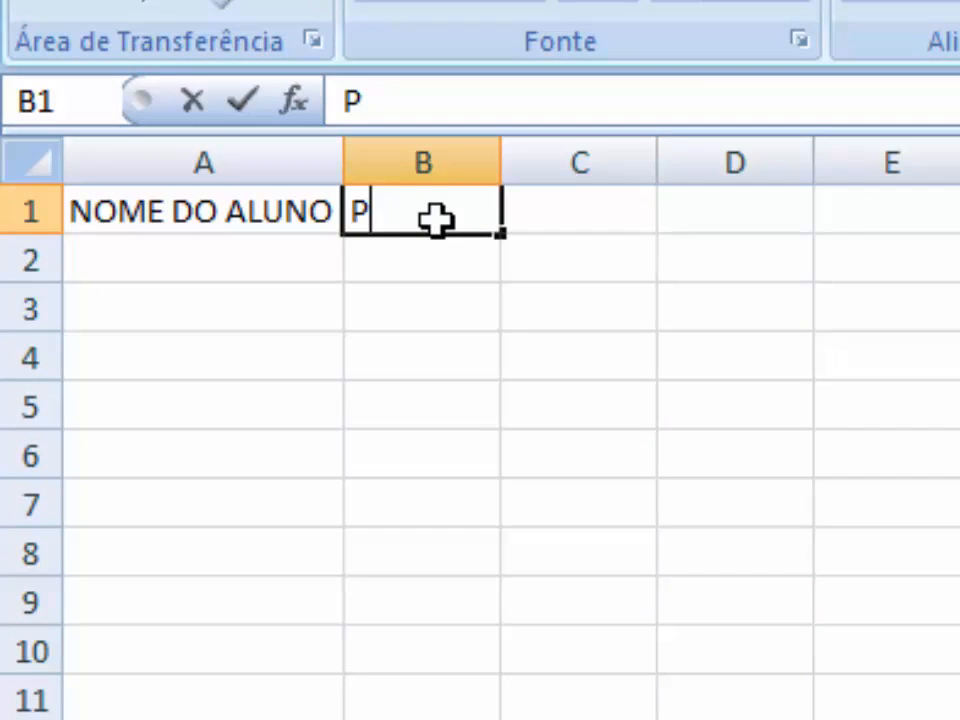
type("RIMEIRA NOTA")
key("Return")
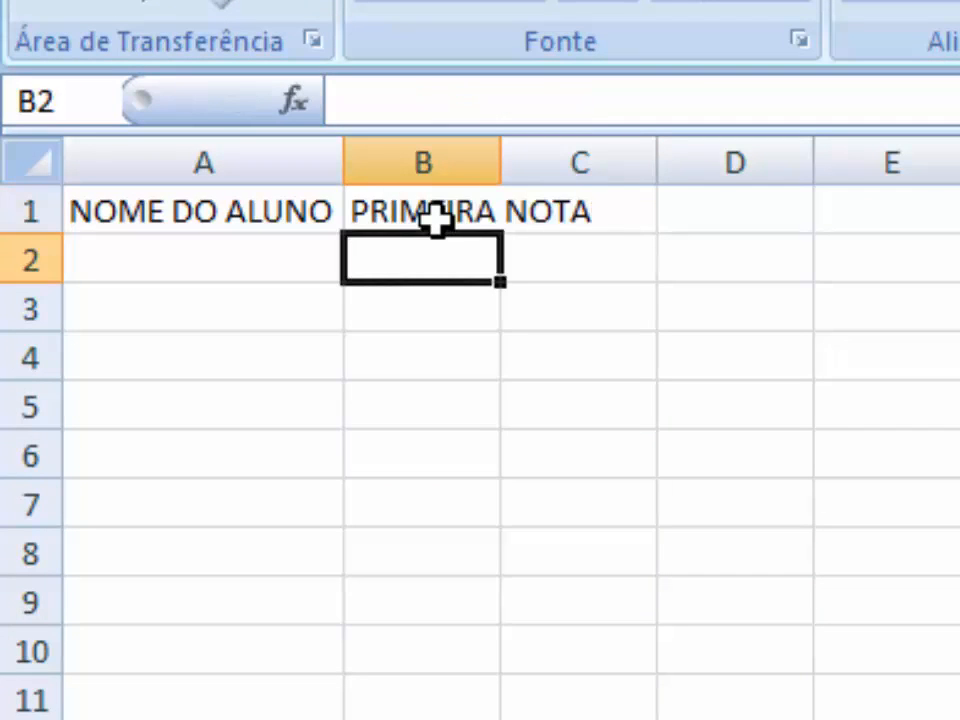
left_click_drag(502, 165, 611, 167)
Enter the header SEGUNDA NOTA in cell C1 and widen column C to fit it.
left_click(697, 210)
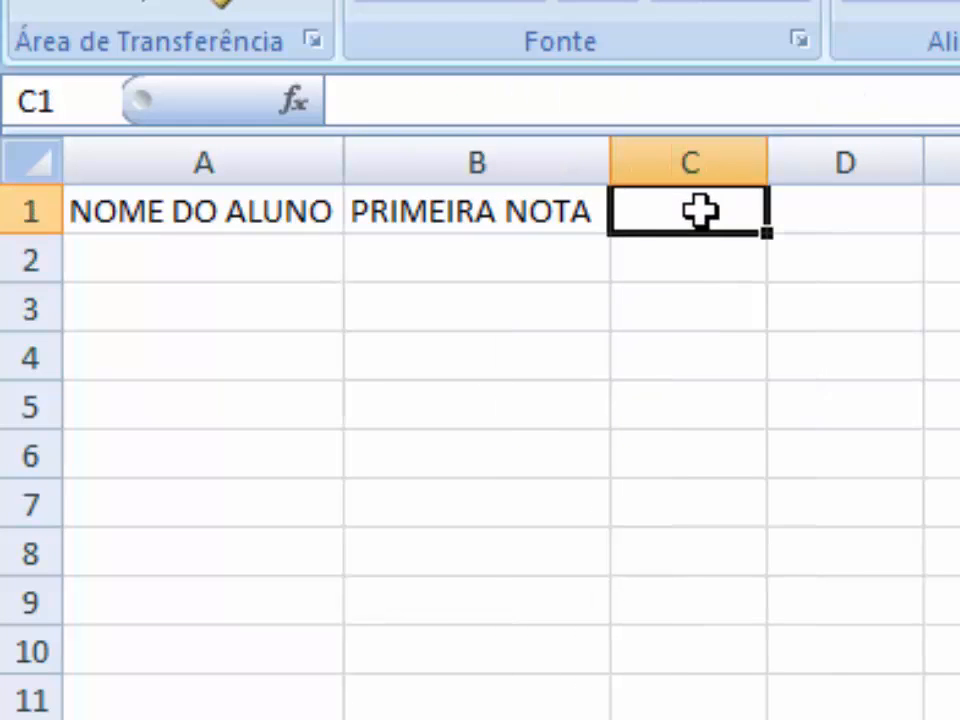
type("SEG")
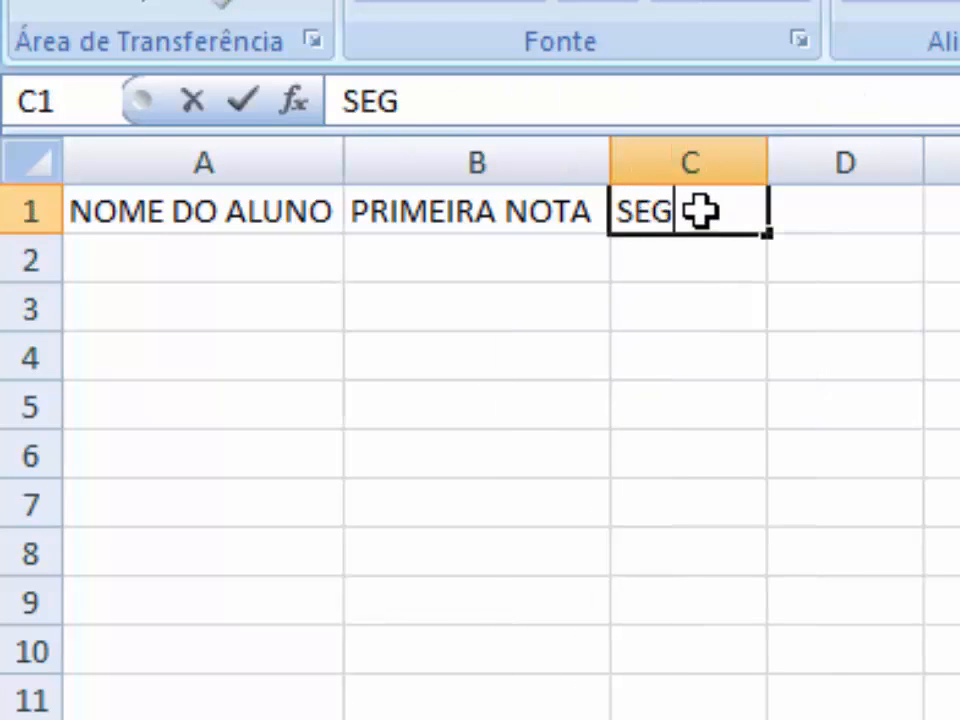
type("UNDA NOTA")
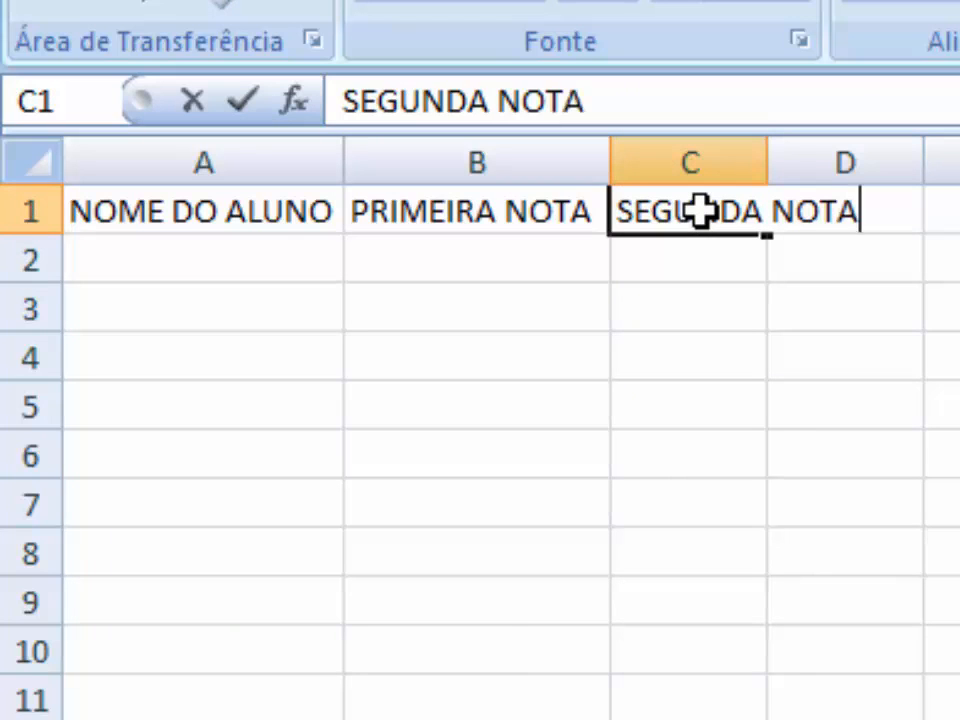
key("Return")
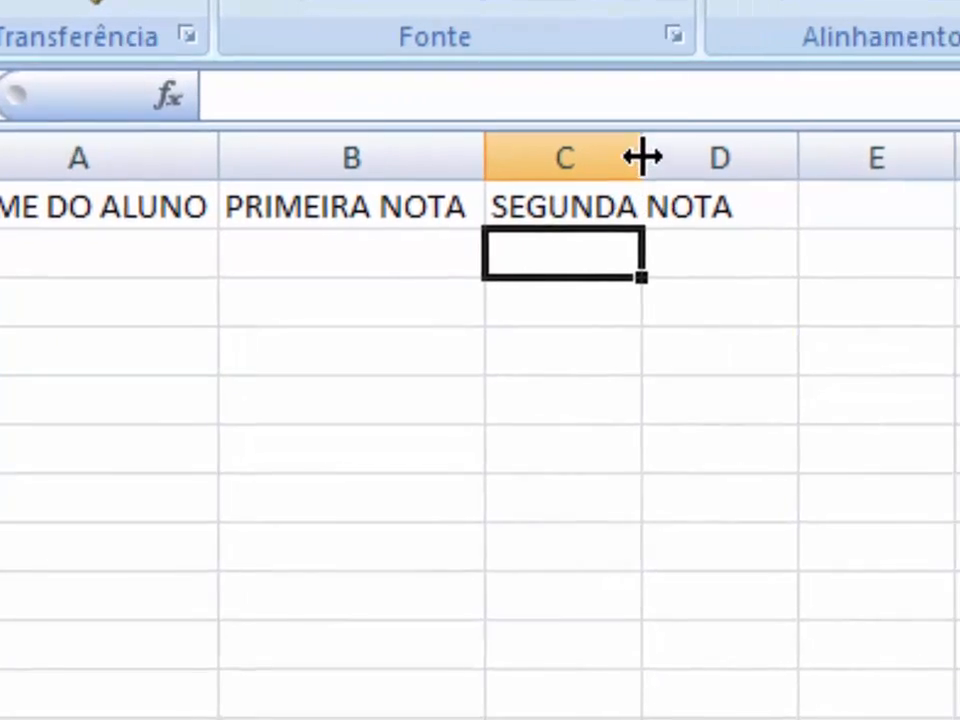
left_click_drag(768, 162, 821, 140)
left_click_drag(600, 133, 649, 144)
Enter the header MÉDIA in cell D1.
left_click(737, 203)
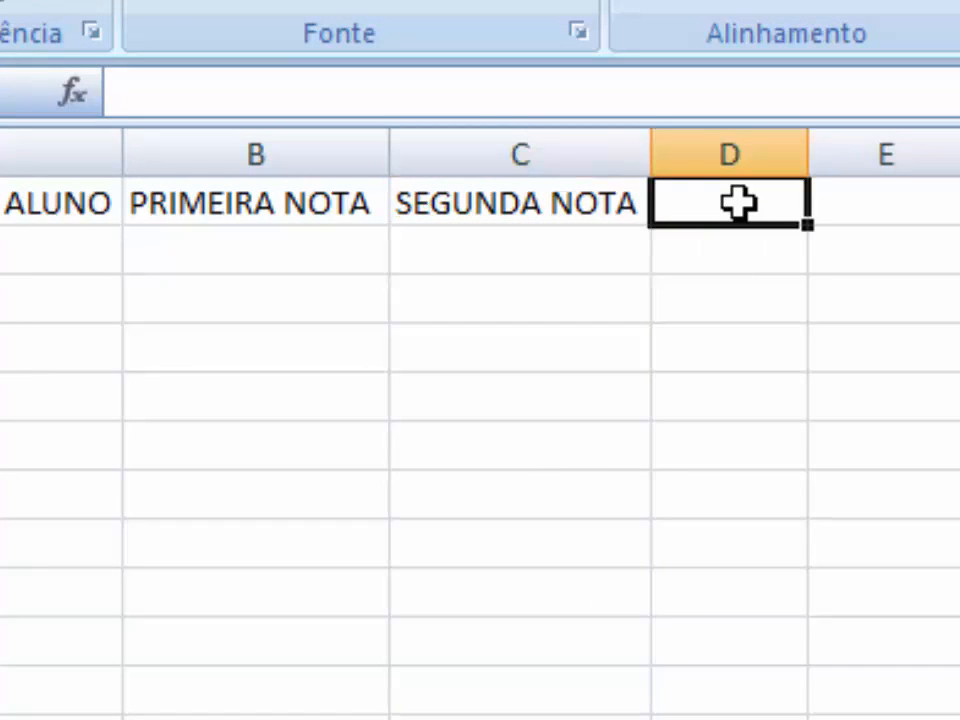
type("MÉDIA")
key("Return")
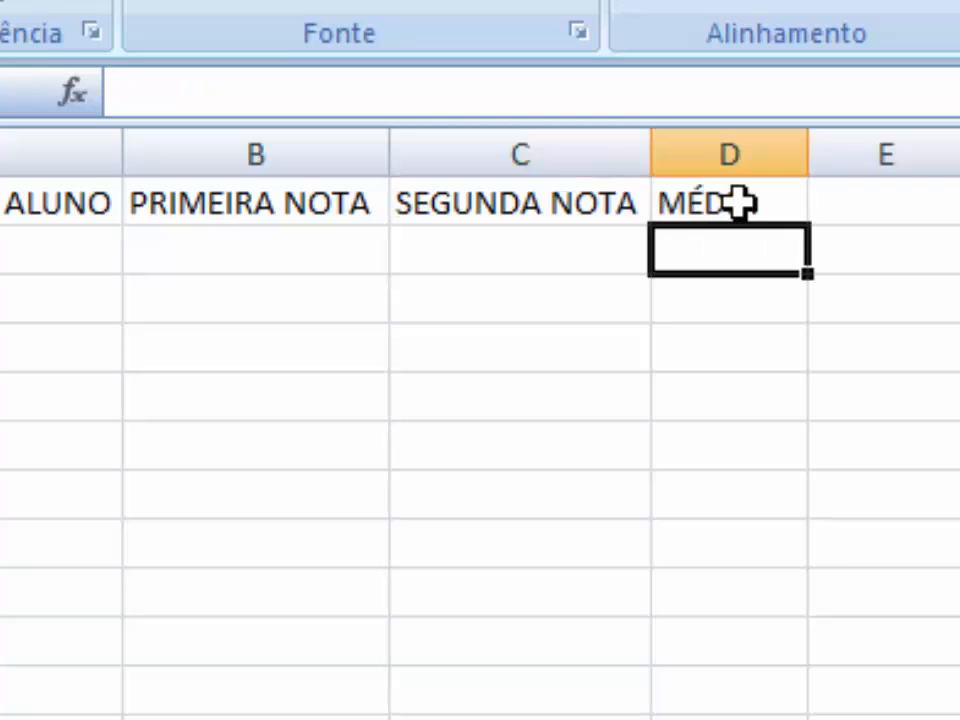
Review the header cells A1 through D1 by selecting each one in turn.
left_click(4, 208)
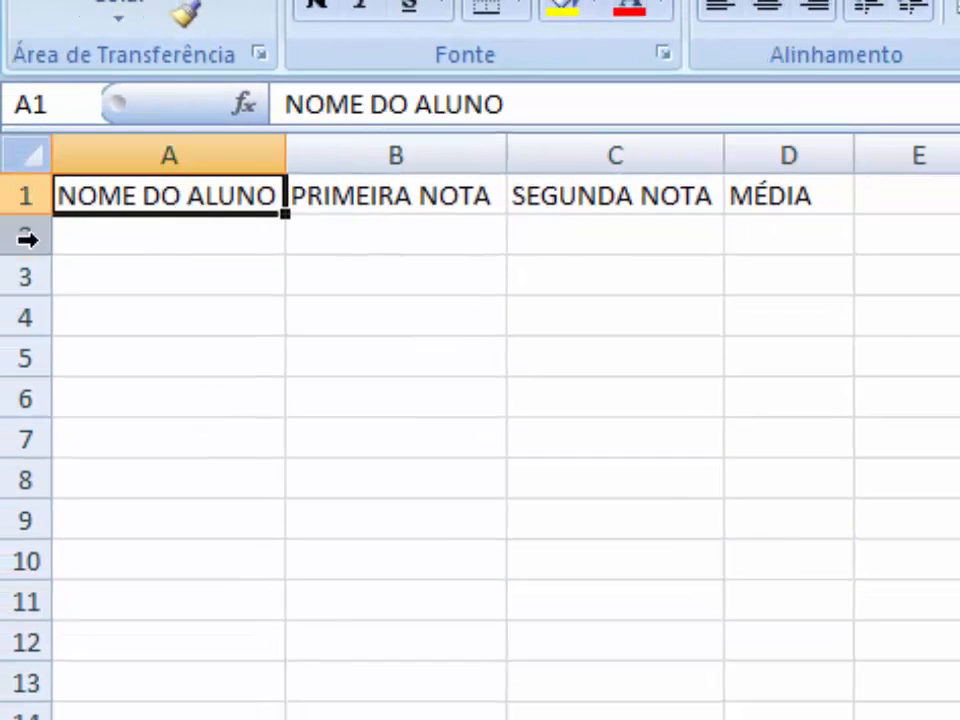
left_click(390, 208)
left_click(634, 204)
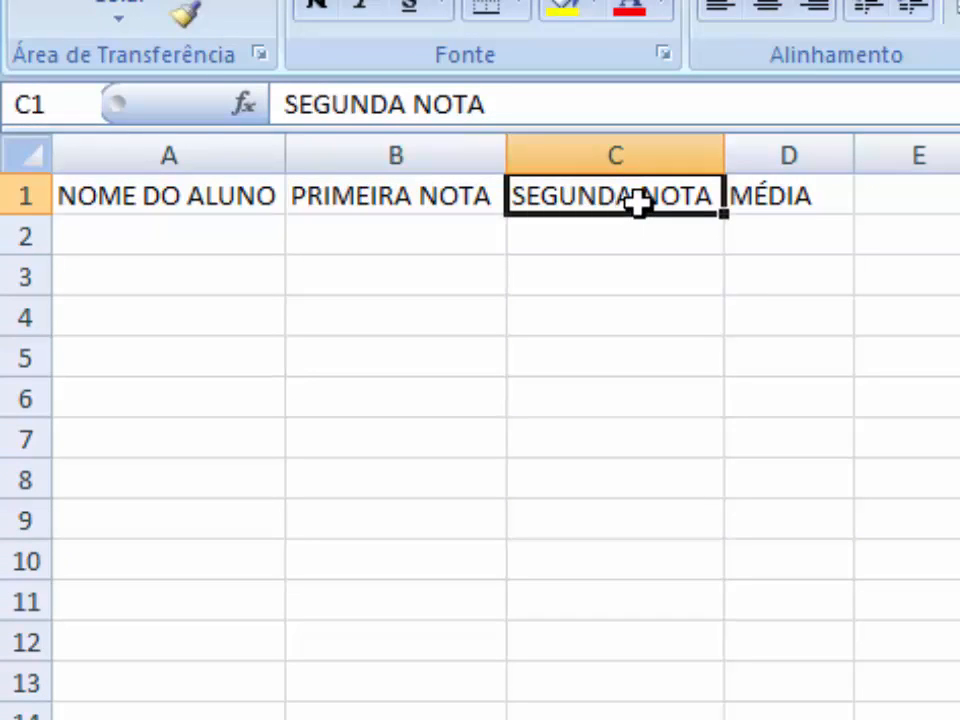
left_click(780, 200)
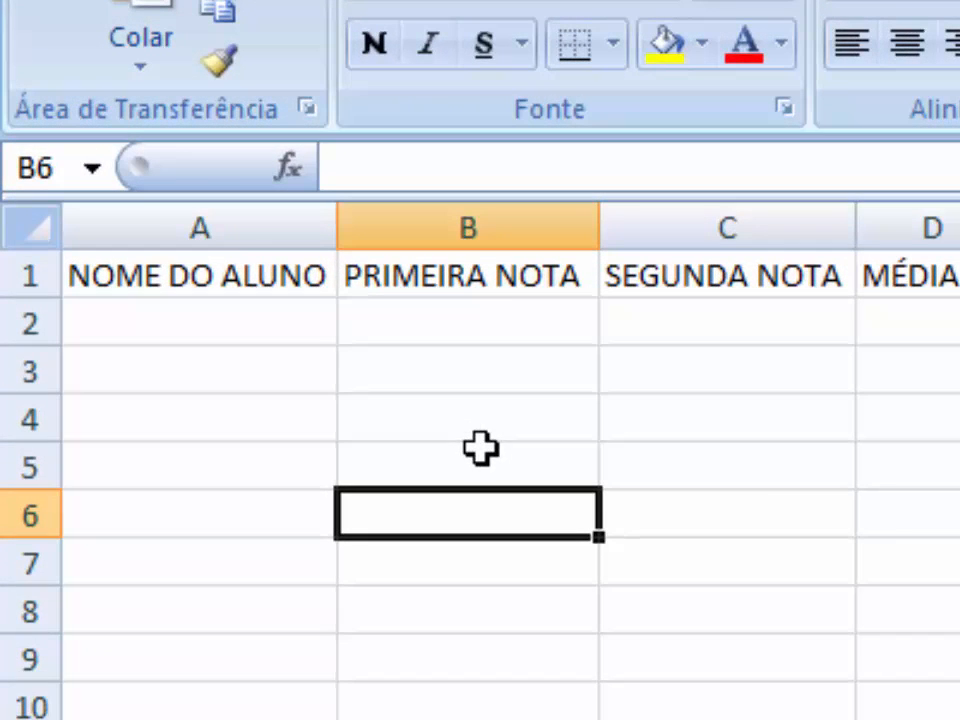
Edit the header in cell B1, replacing the word PRIMEIRA with 1ª so it reads 1ª NOTA.
left_click(497, 280)
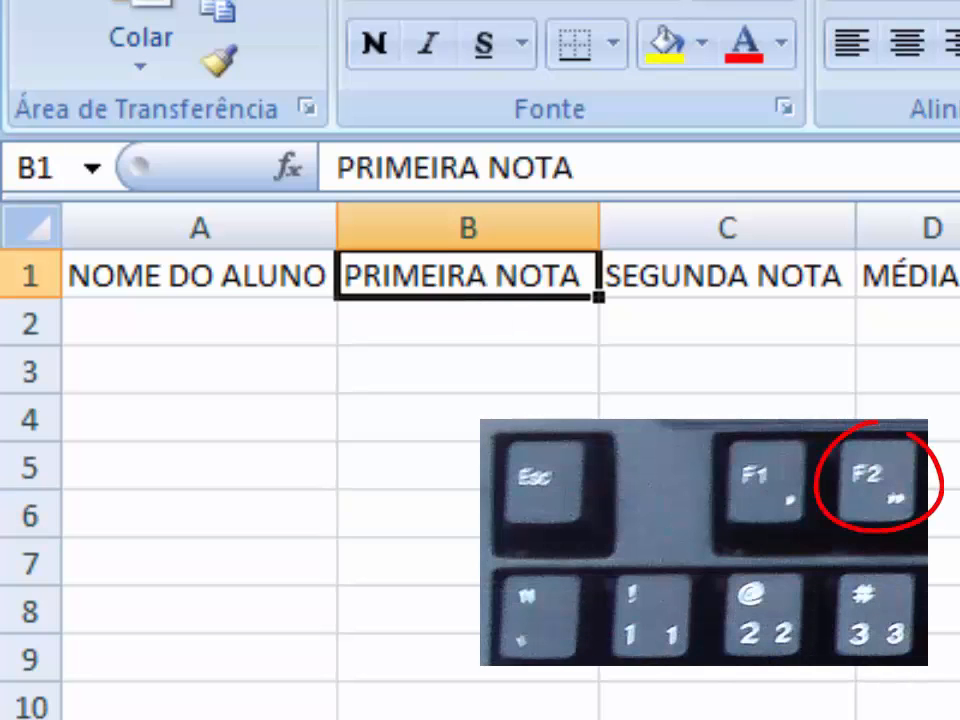
key("F2")
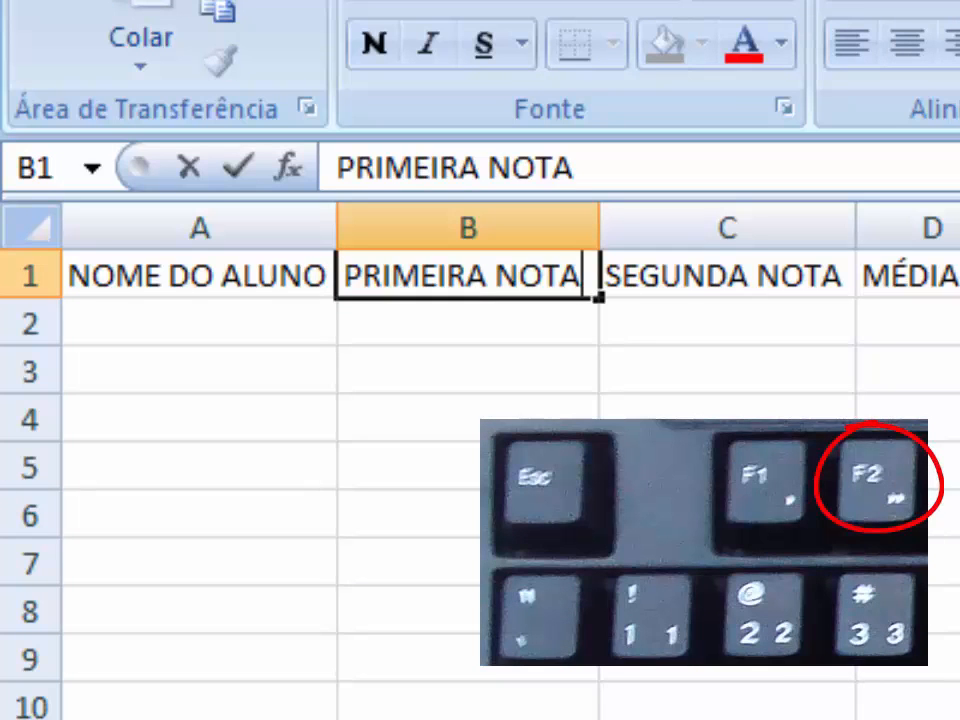
key("Left")
key("Left")
key("Left")
key("Left")
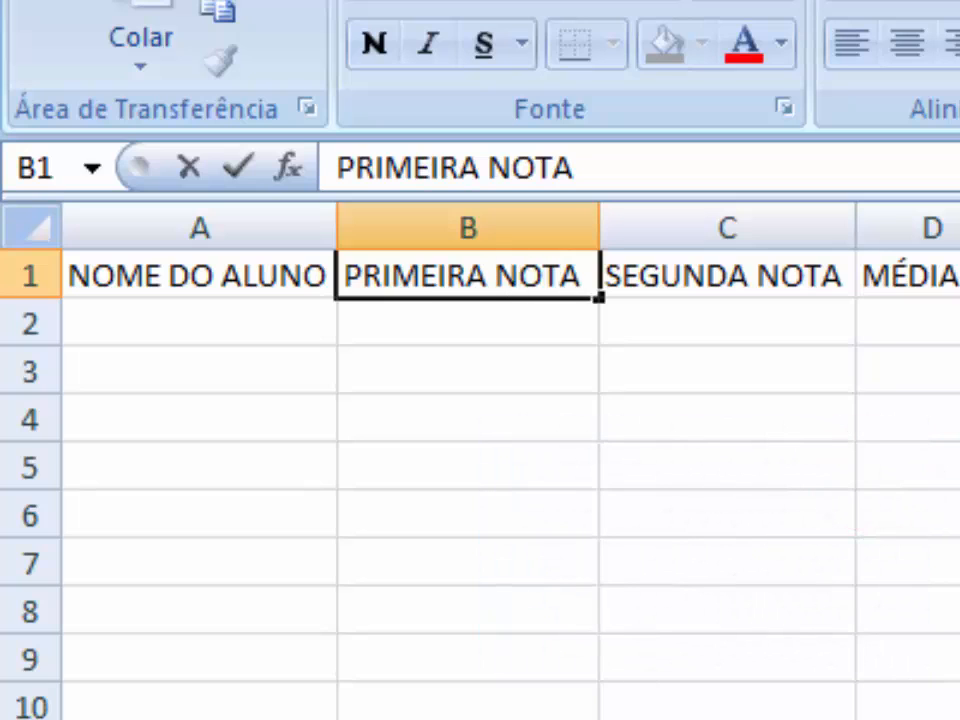
key("BackSpace")
key("BackSpace")
key("BackSpace")
key("BackSpace")
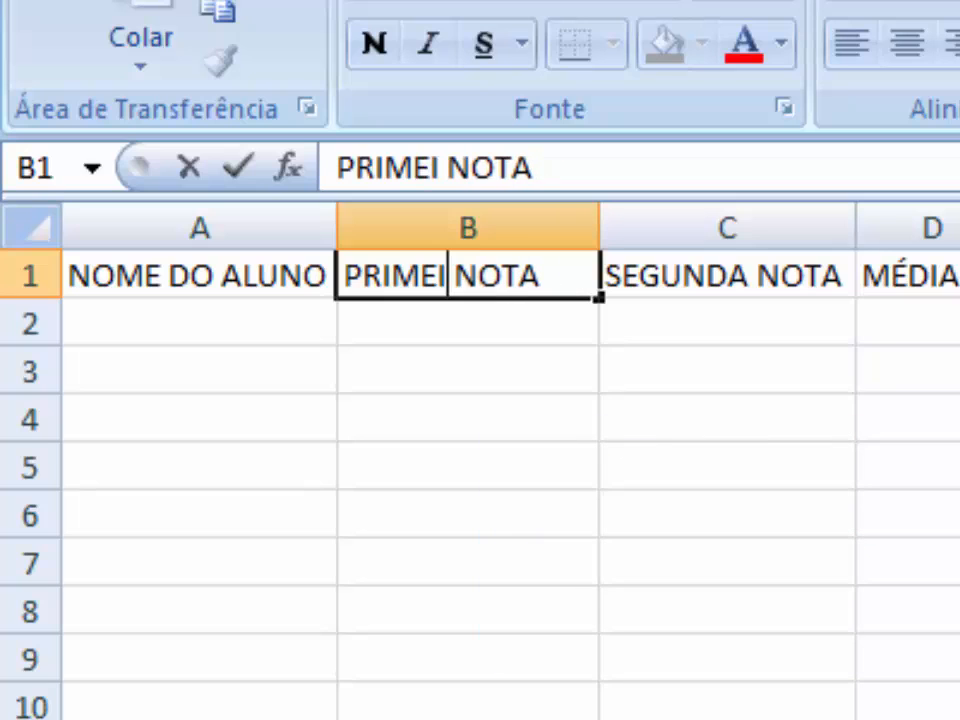
key("BackSpace")
key("BackSpace")
key("BackSpace")
key("BackSpace")
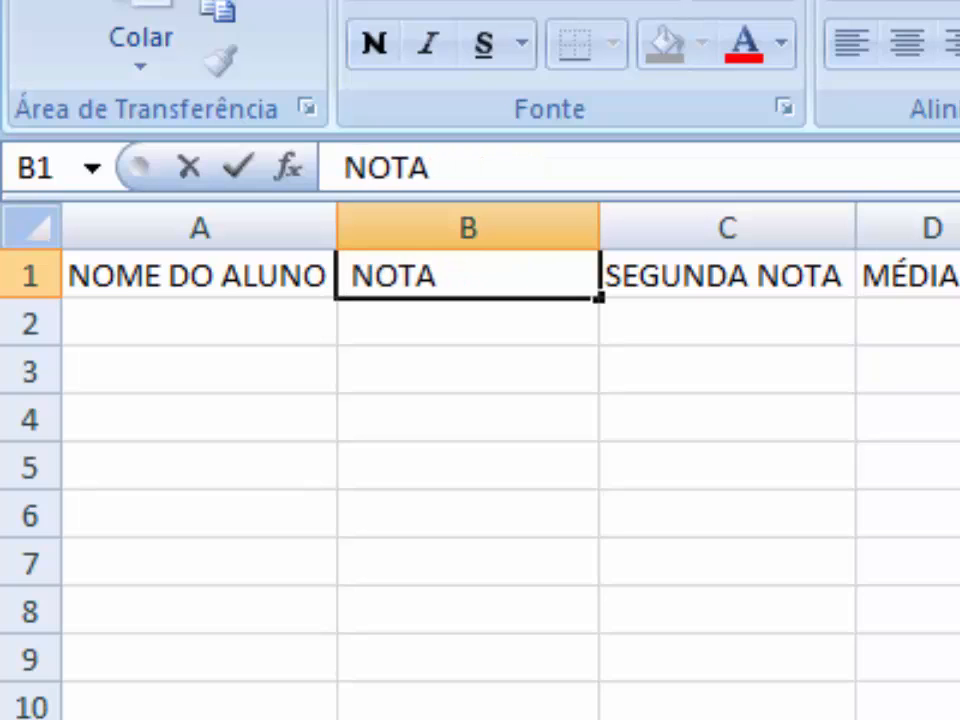
type("1 ")
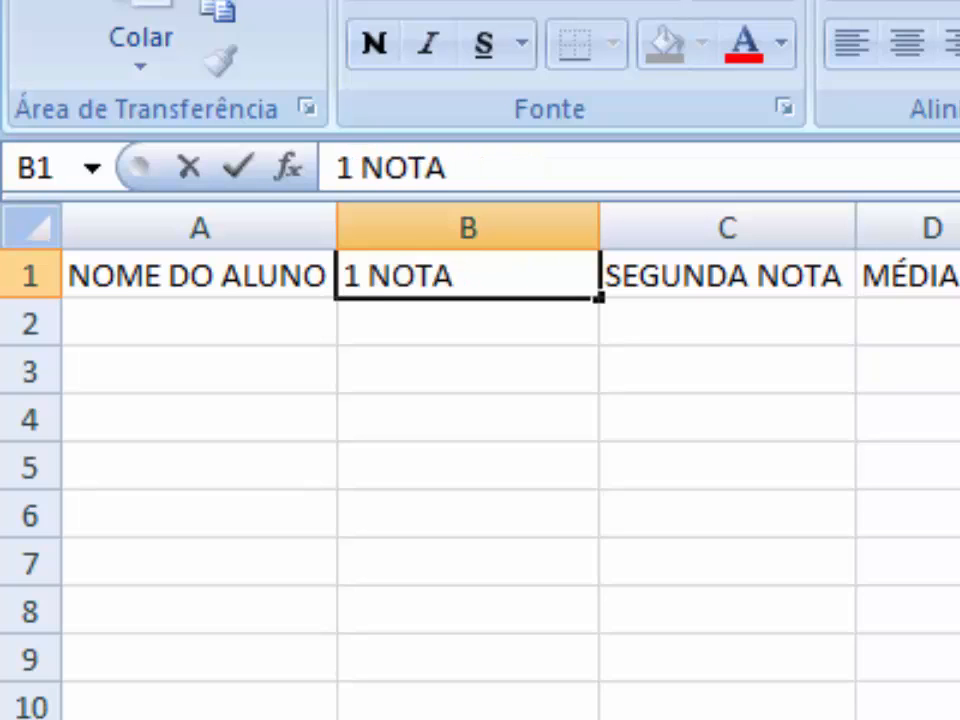
type("ª")
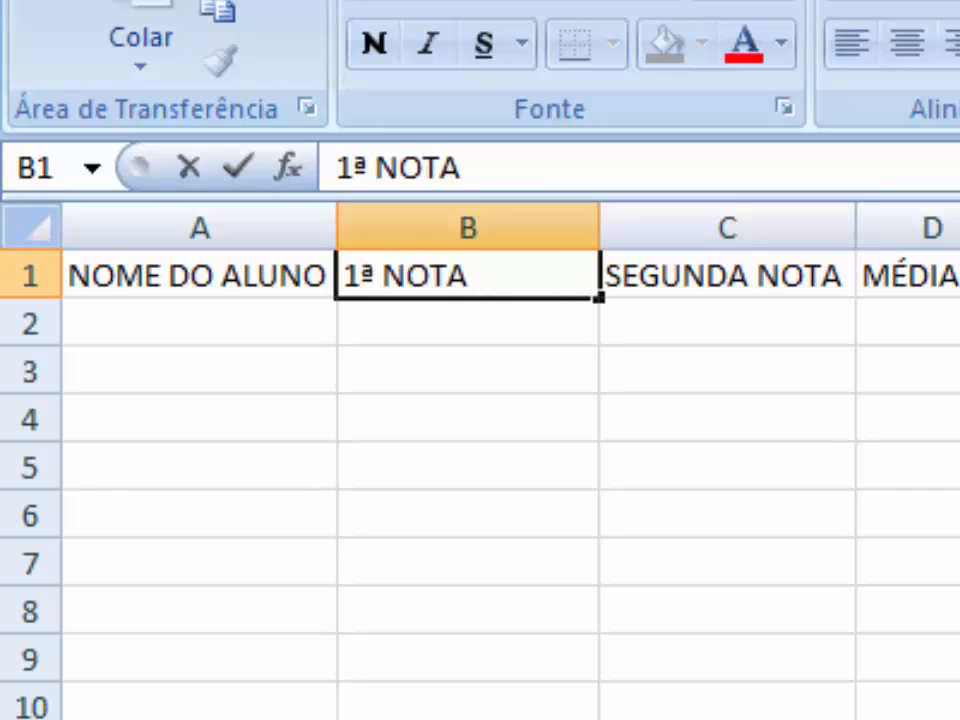
key("Return")
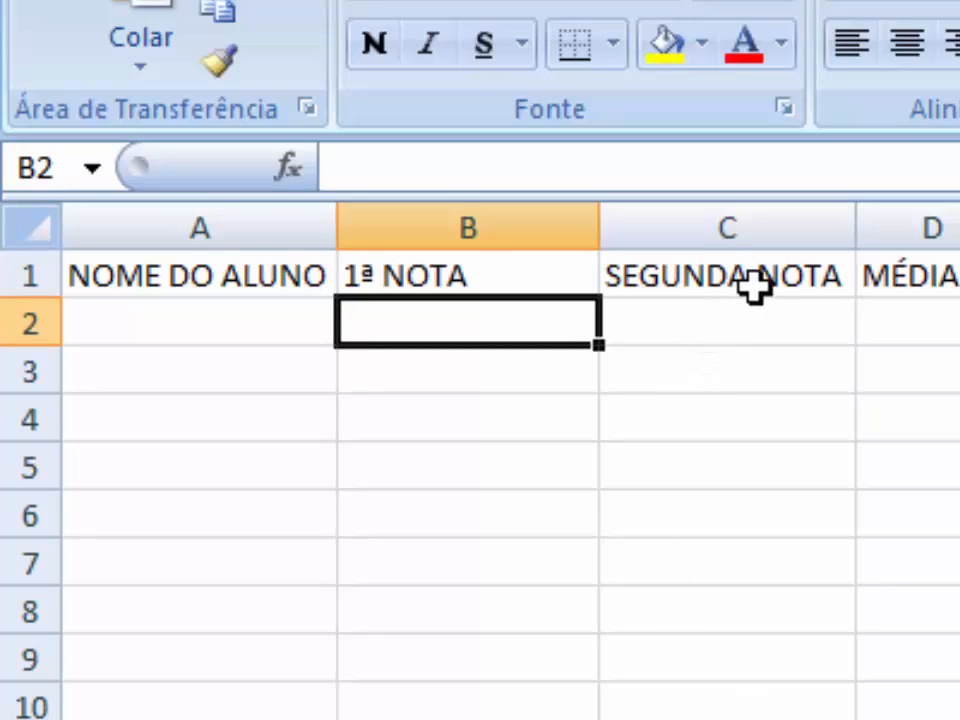
Edit the header in cell C1, replacing the word SEGUNDA with 2ª so it reads 2ª NOTA.
left_click(760, 283)
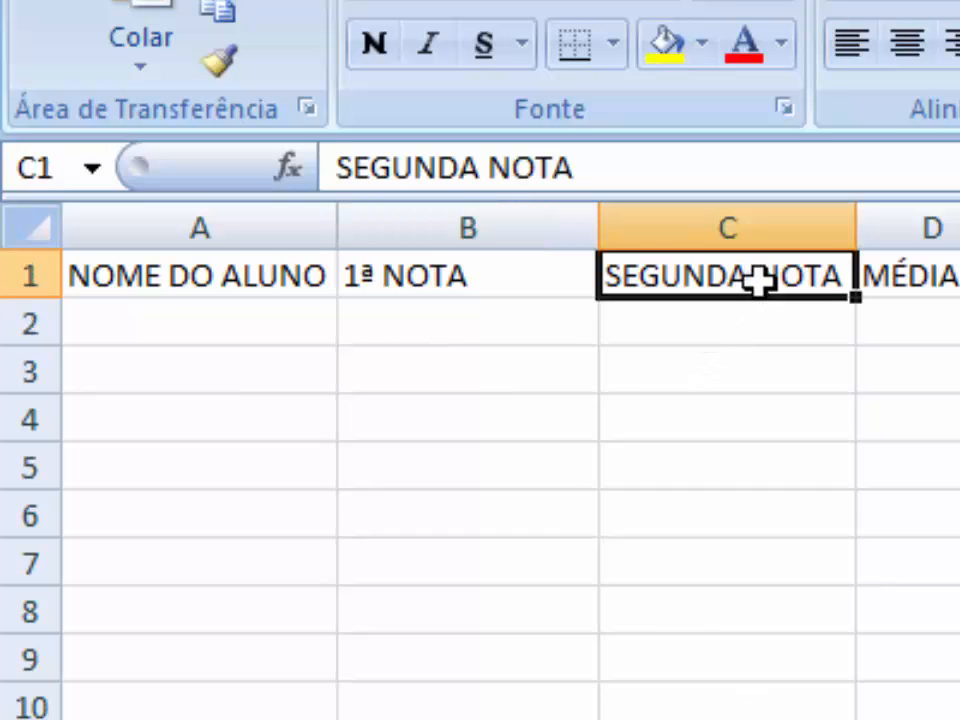
double_click(760, 283)
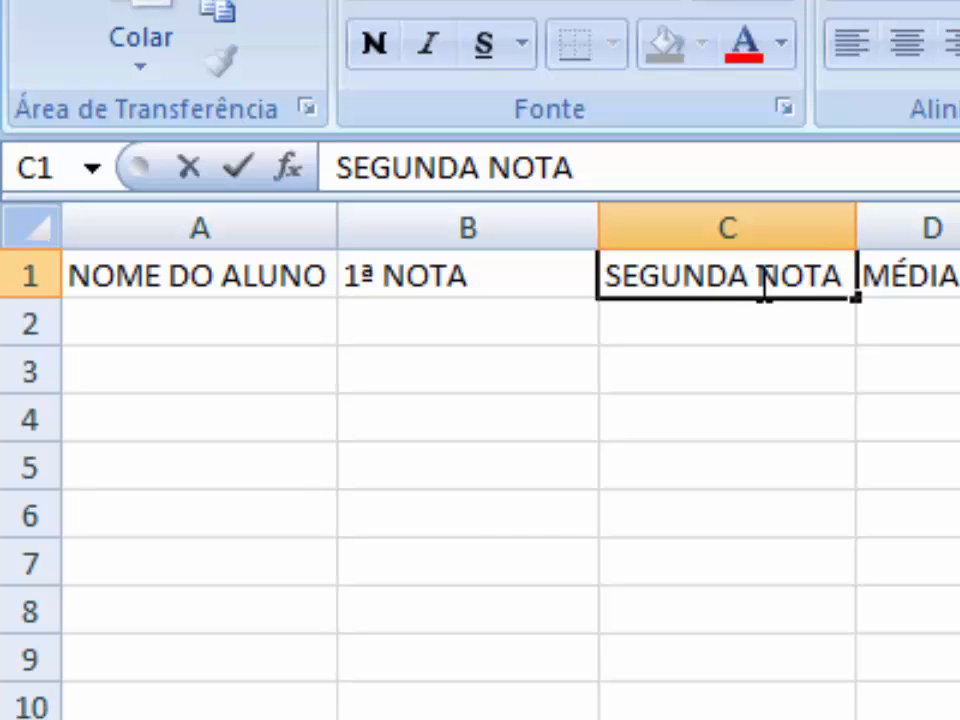
key("BackSpace")
key("BackSpace")
key("BackSpace")
key("BackSpace")
key("BackSpace")
key("BackSpace")
key("BackSpace")
key("BackSpace")
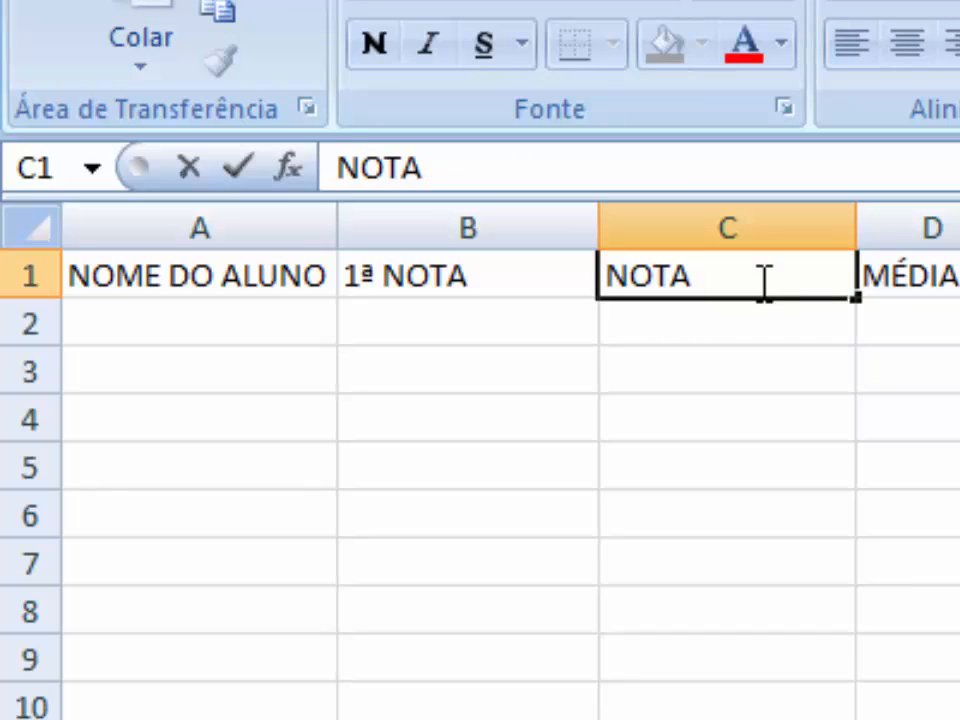
type("2")
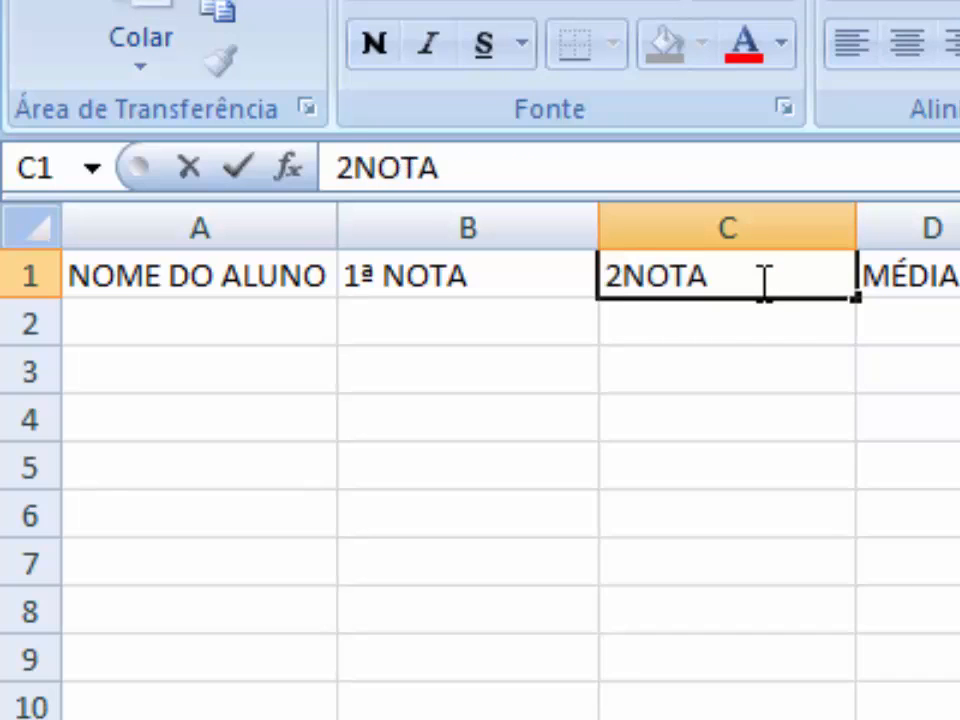
type("ª")
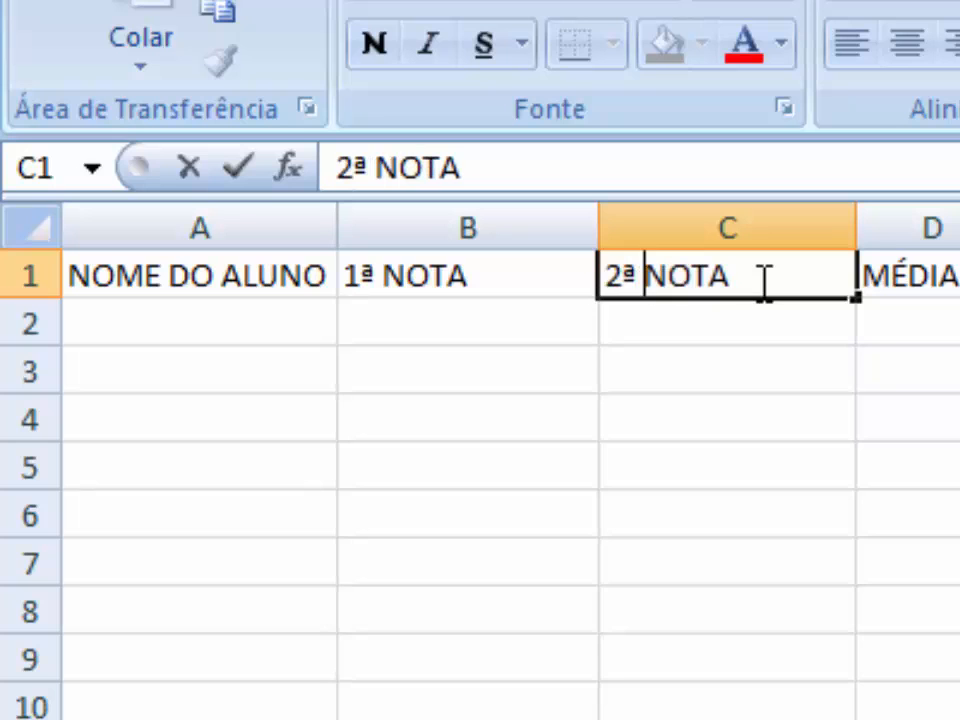
key("Return")
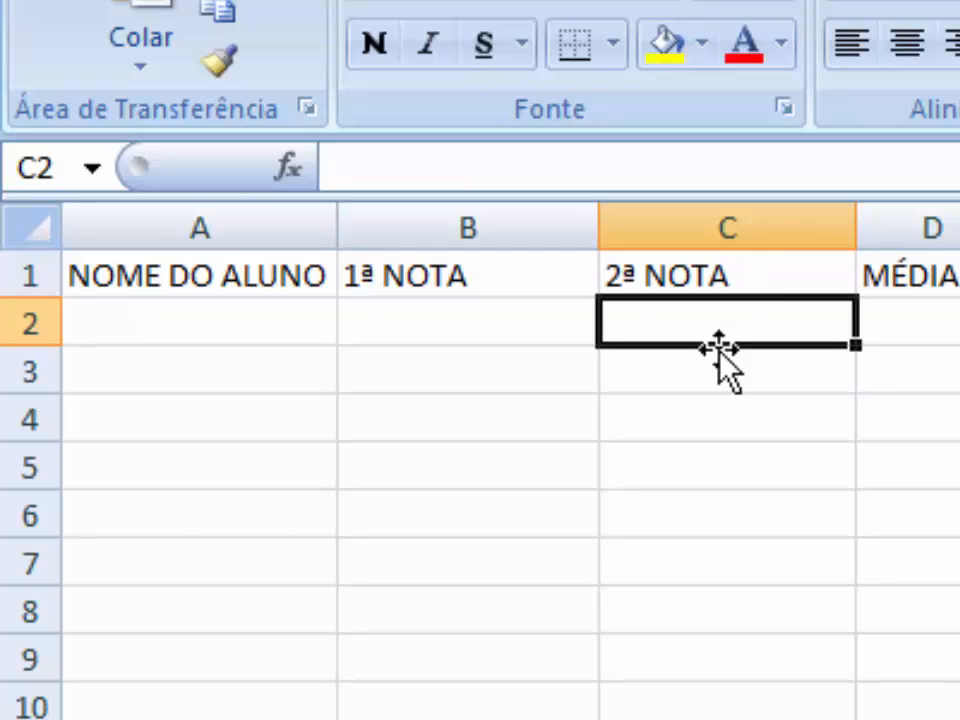
Narrow columns B and C to fit the shortened headers 1ª NOTA and 2ª NOTA.
left_click_drag(604, 218, 496, 222)
left_click_drag(756, 235, 667, 222)
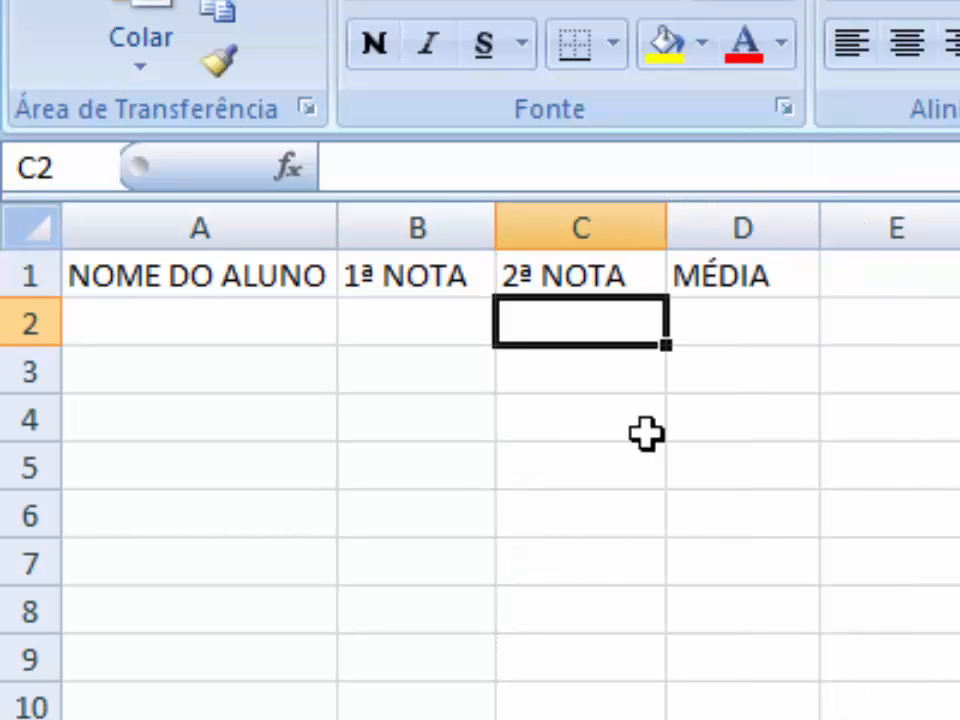
double_click(665, 222)
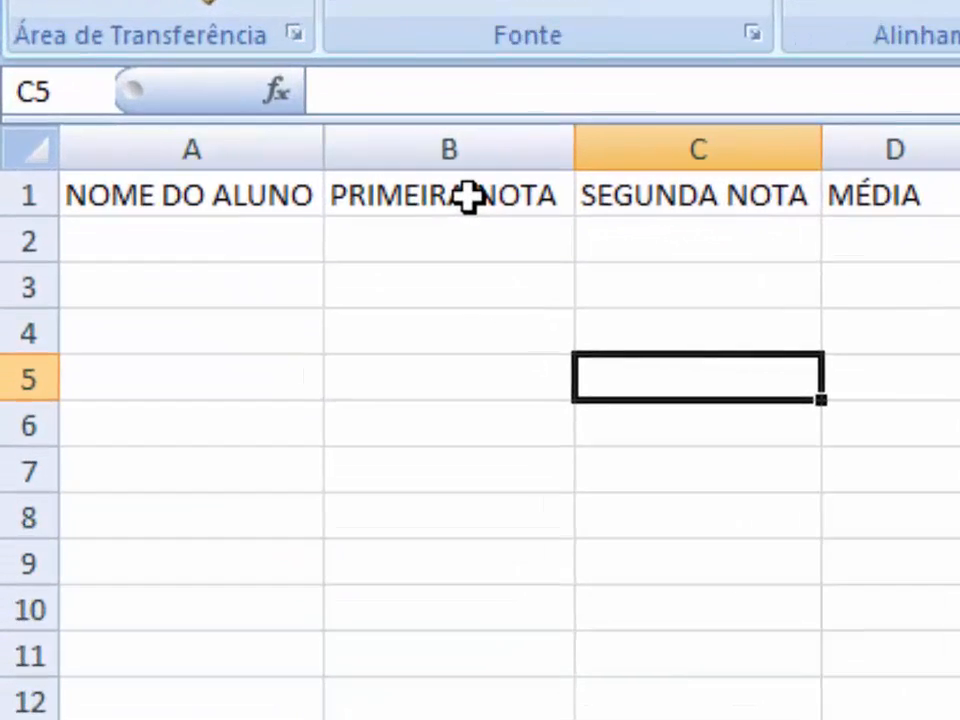
Replace the word PRIMEIRA with 1ª in cell B1 so the header reads 1ª NOTA.
double_click(469, 197)
key("BackSpace")
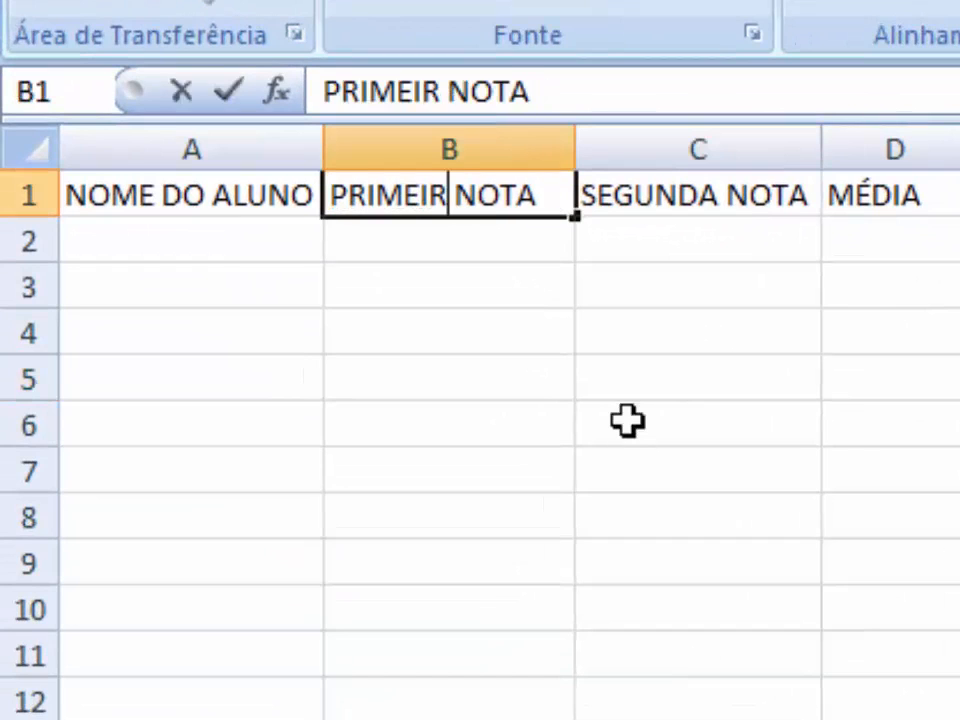
key("BackSpace")
key("BackSpace")
key("BackSpace")
key("BackSpace")
key("BackSpace")
key("BackSpace")
key("BackSpace")
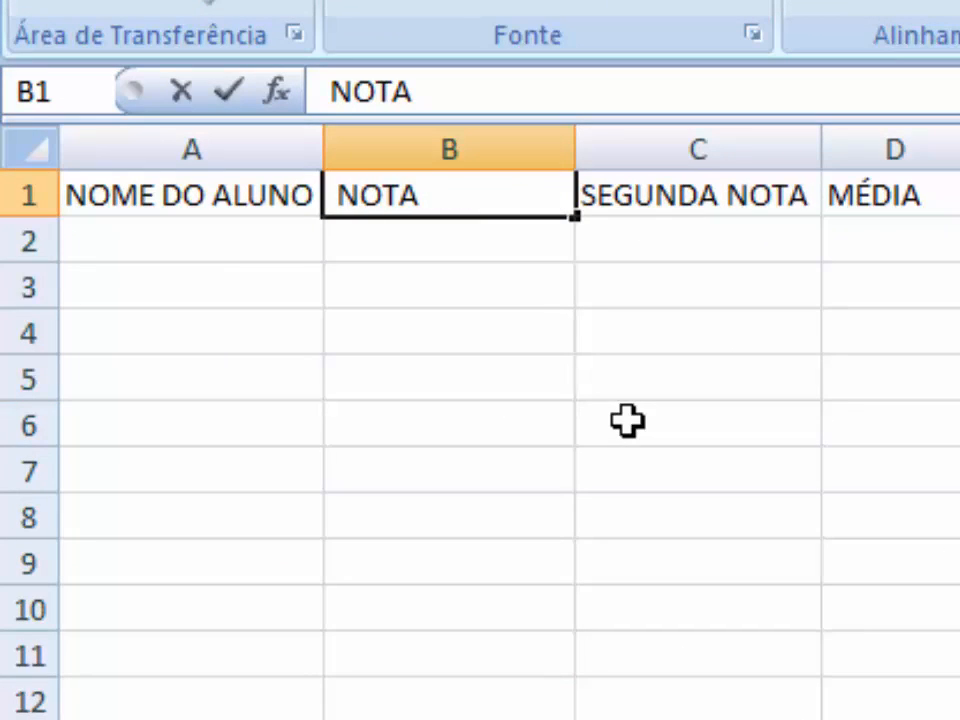
type("1 ")
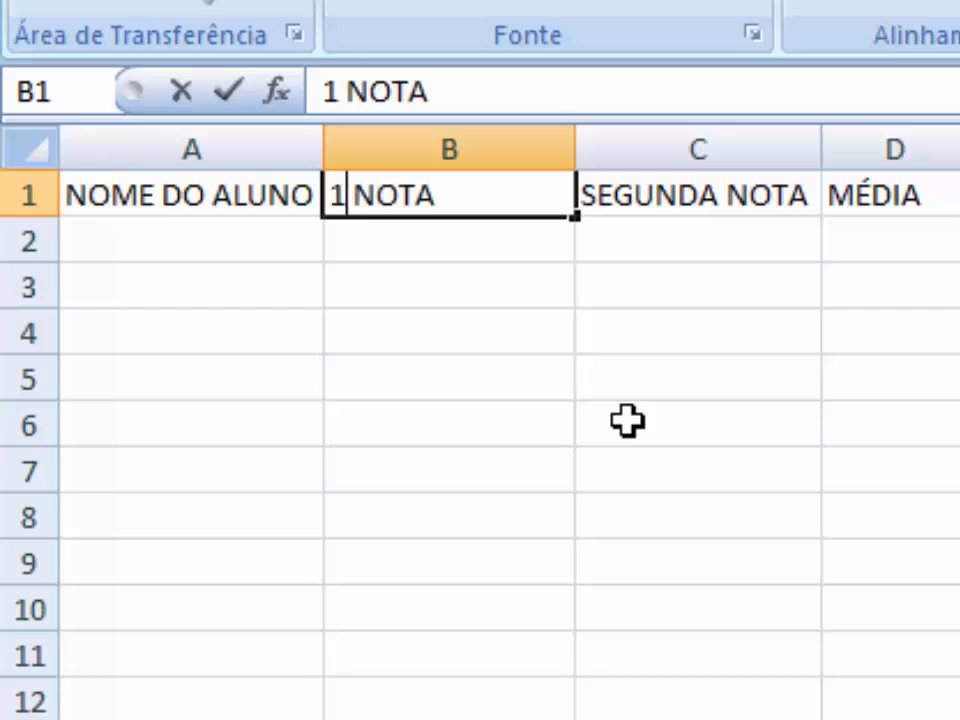
type("ª")
key("Return")
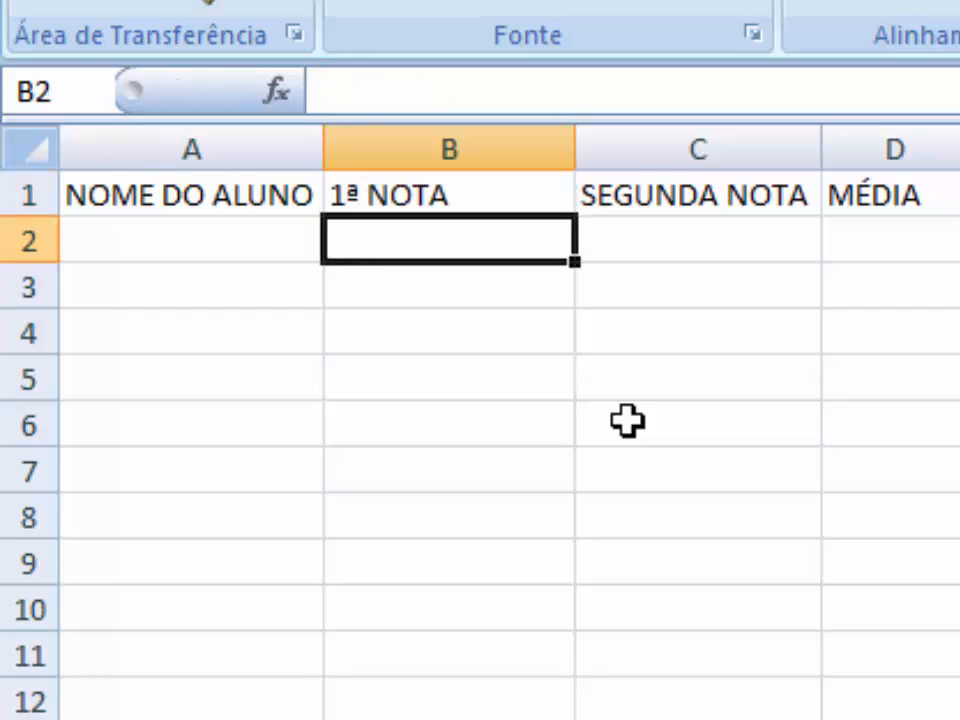
Replace the word SEGUNDA with 2ª in cell C1 so the header reads 2ª NOTA.
double_click(702, 196)
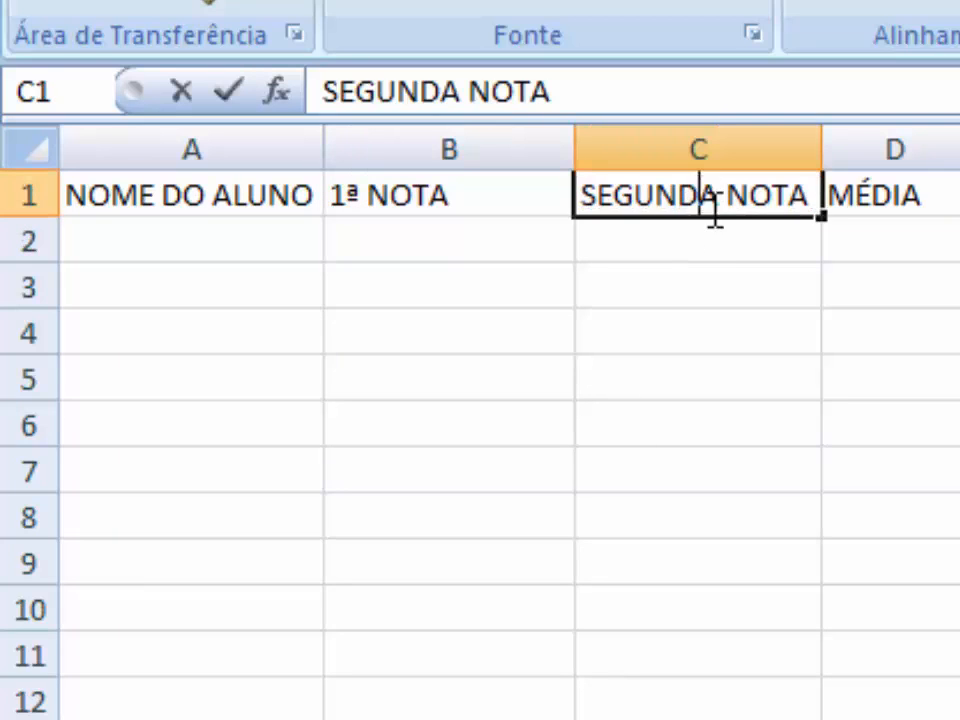
key("BackSpace")
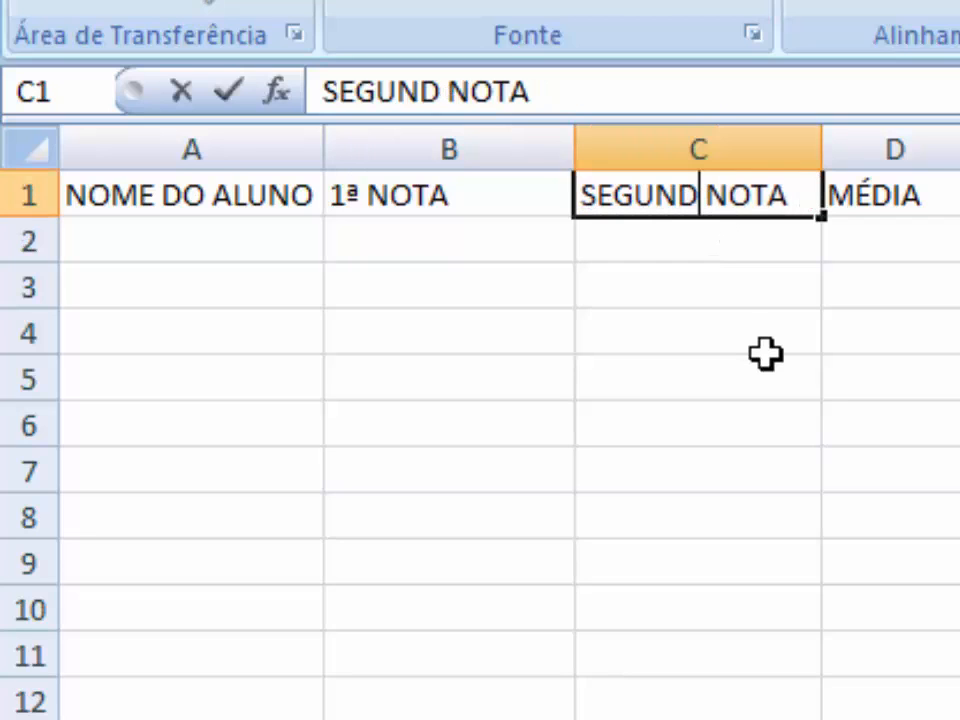
key("BackSpace")
key("BackSpace")
key("BackSpace")
key("BackSpace")
key("BackSpace")
key("BackSpace")
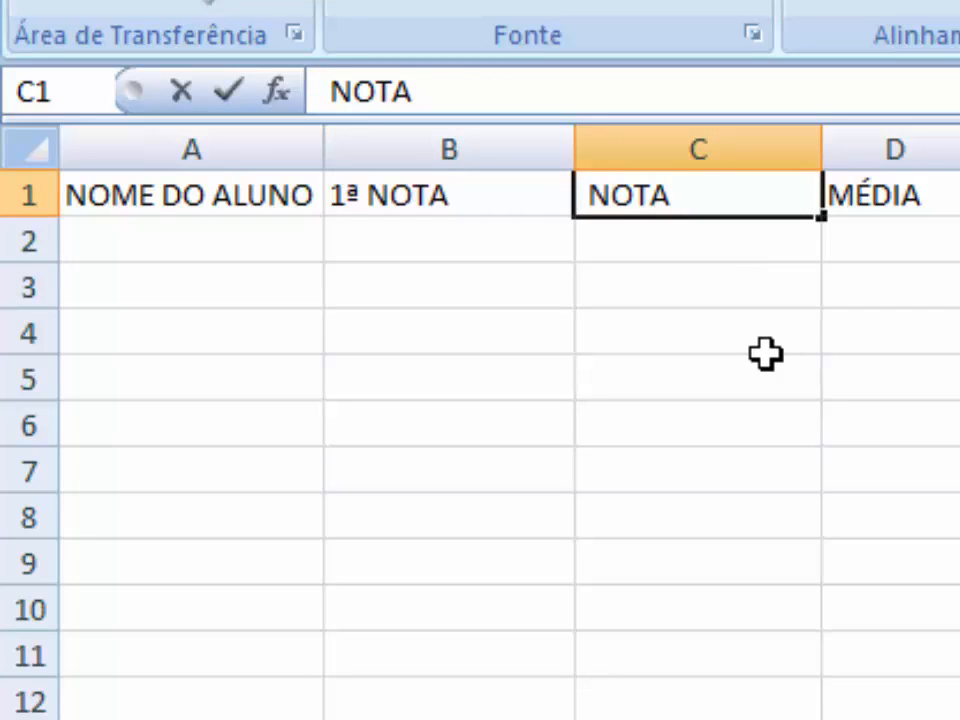
type("2 ")
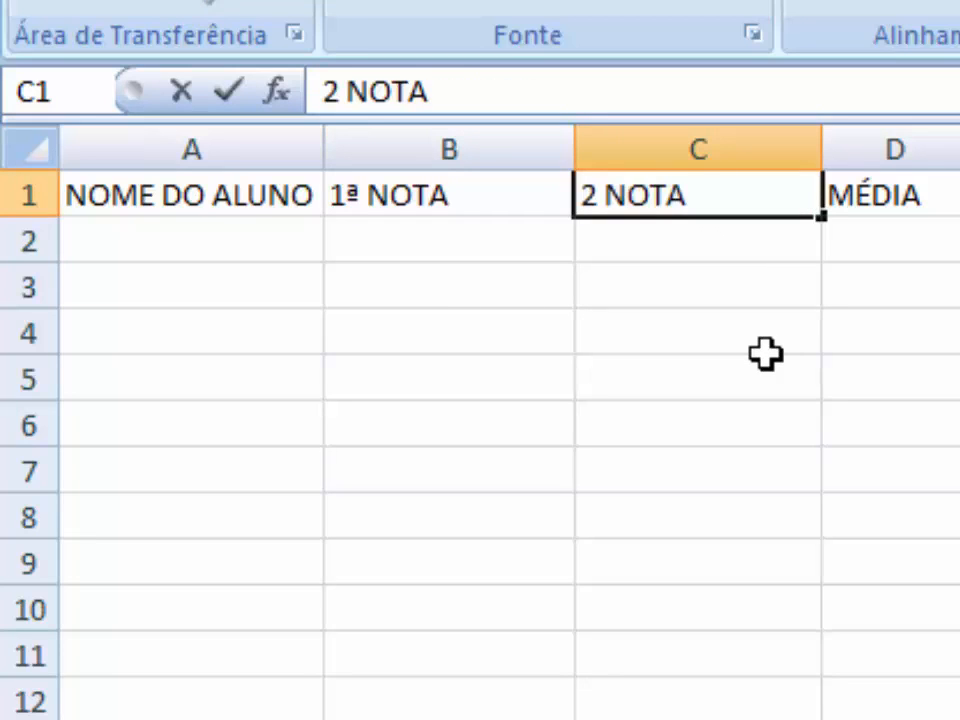
type("ª")
key("Return")
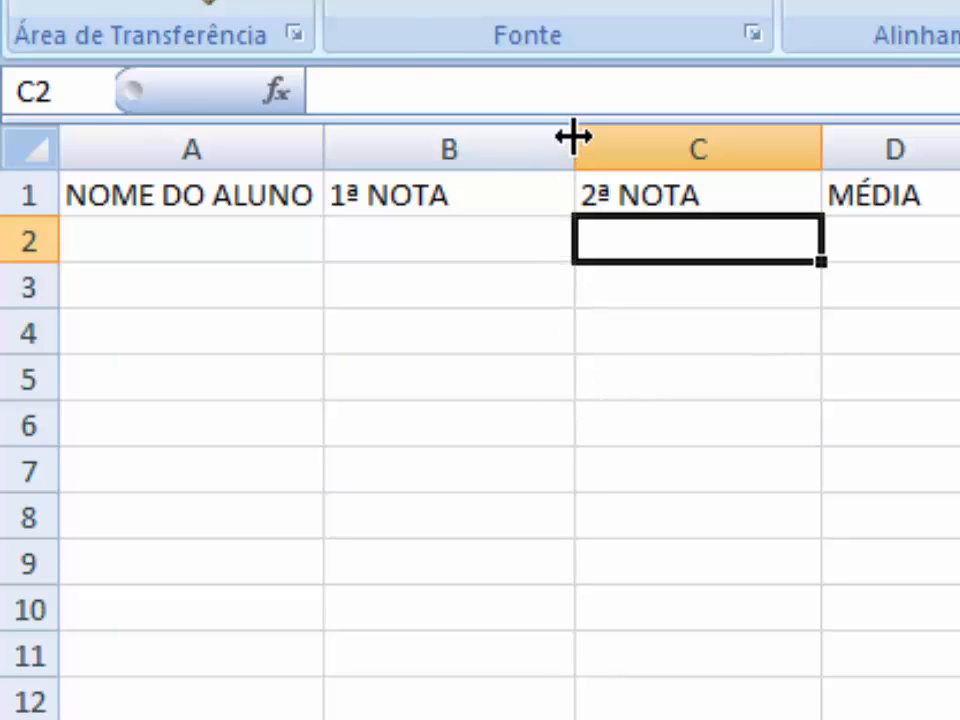
Reduce the widths of columns B and C until they just fit their shortened headers.
left_click_drag(574, 137, 527, 143)
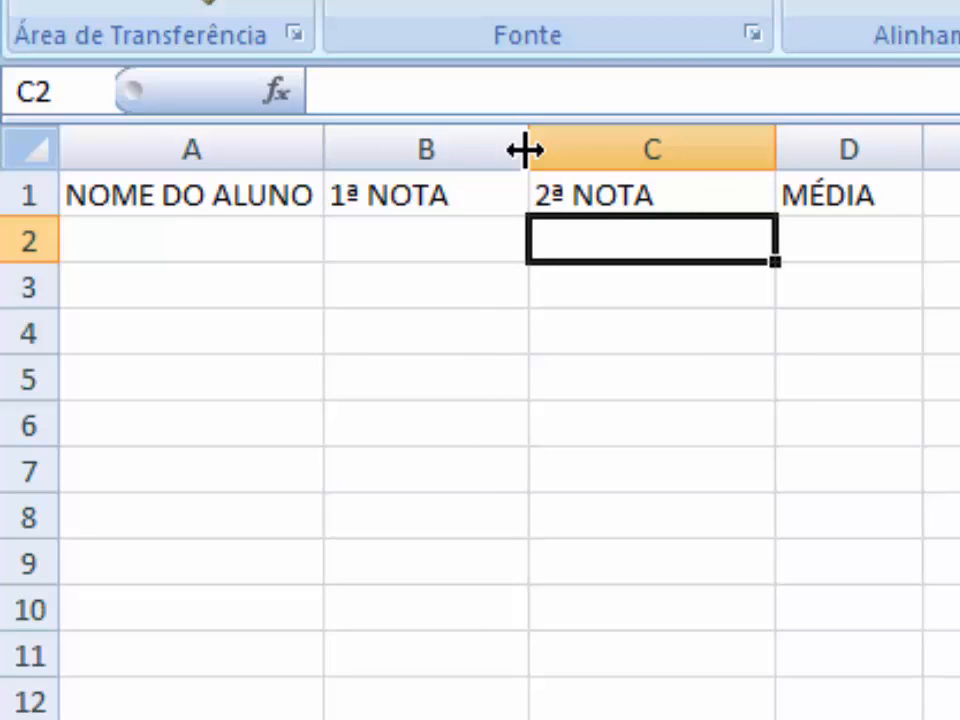
left_click_drag(523, 141, 458, 141)
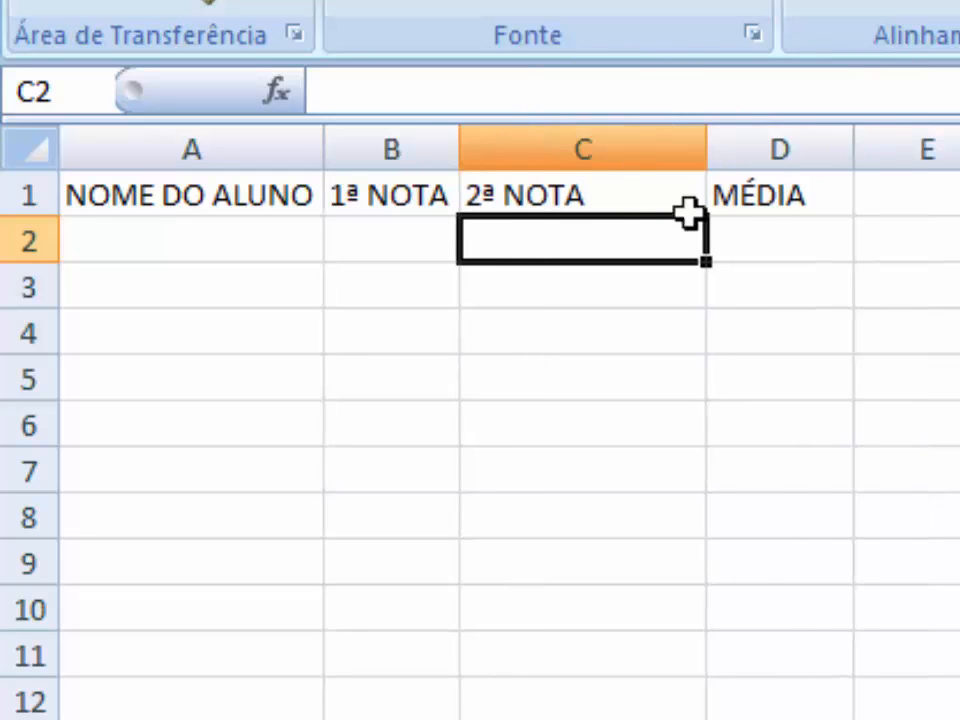
left_click_drag(706, 148, 596, 148)
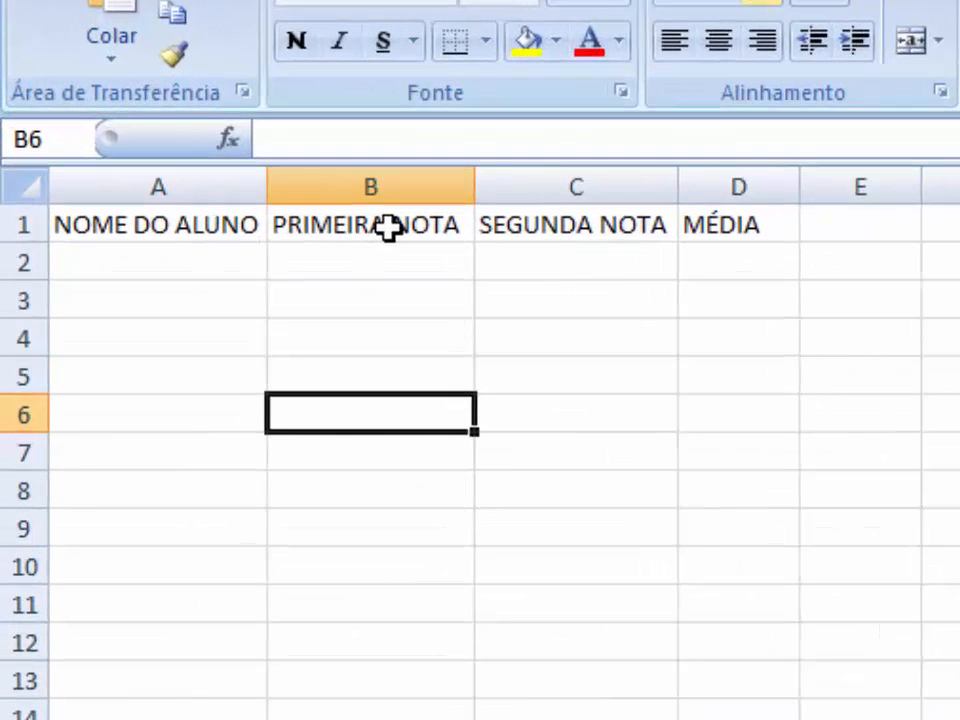
Change the header in cell B1 to 1ª NOTA by replacing only the word PRIMEIRA with 1ª.
left_click(388, 226)
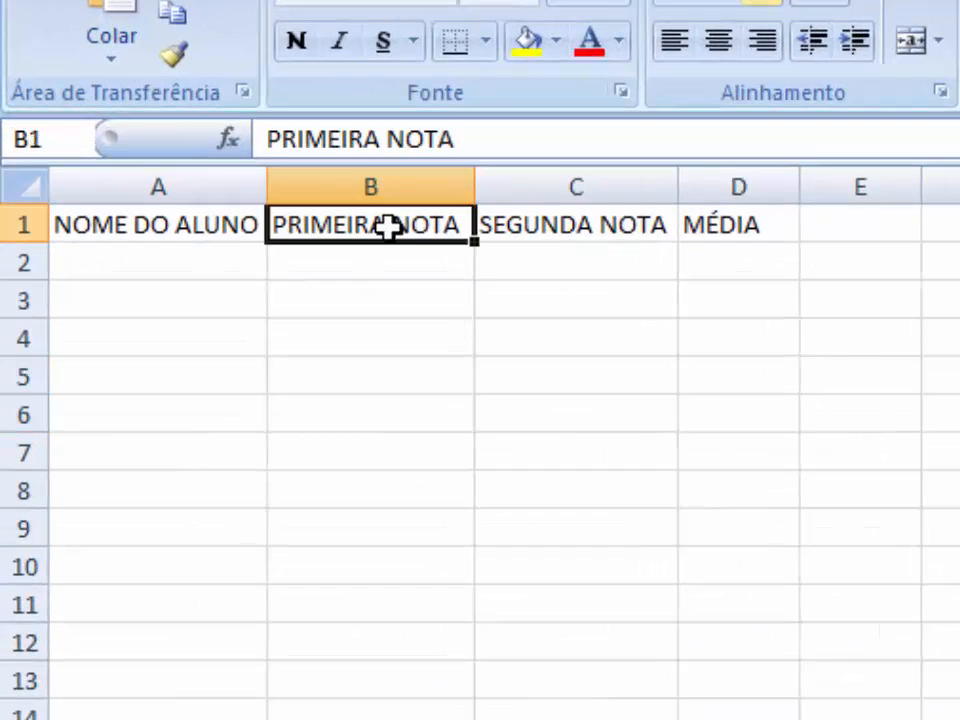
left_click(380, 138)
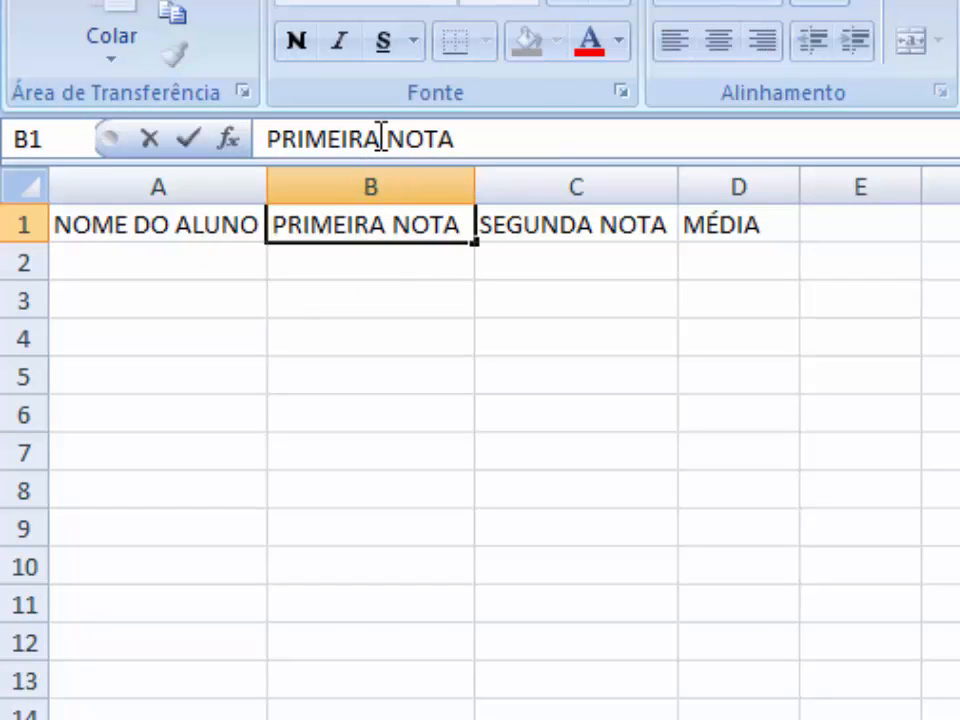
key("BackSpace")
key("BackSpace")
key("BackSpace")
key("BackSpace")
key("BackSpace")
key("BackSpace")
key("BackSpace")
key("BackSpace")
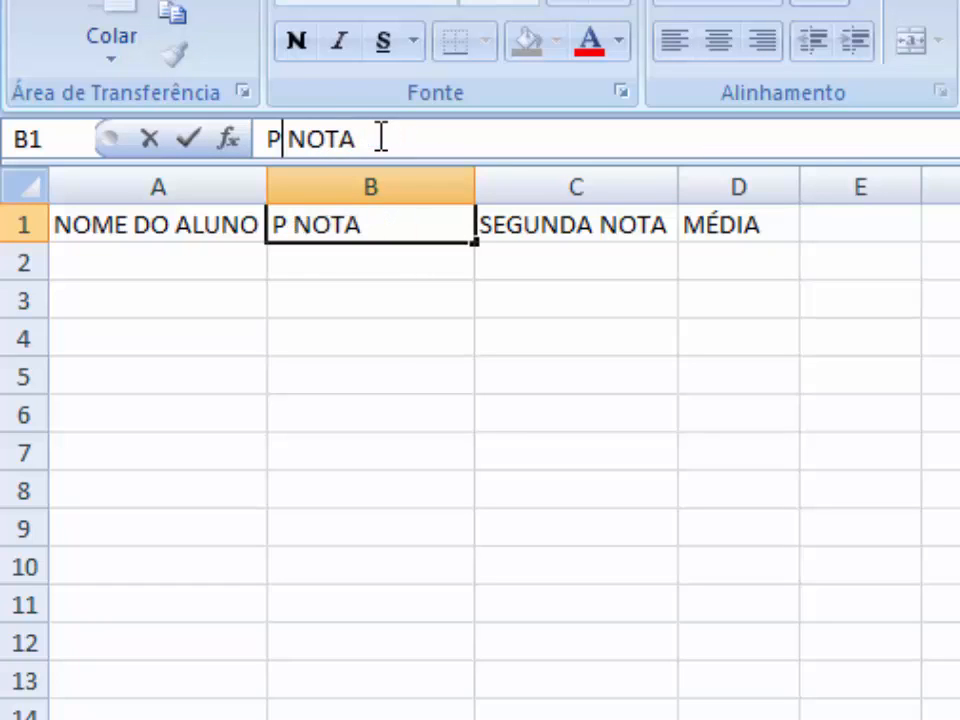
type("1")
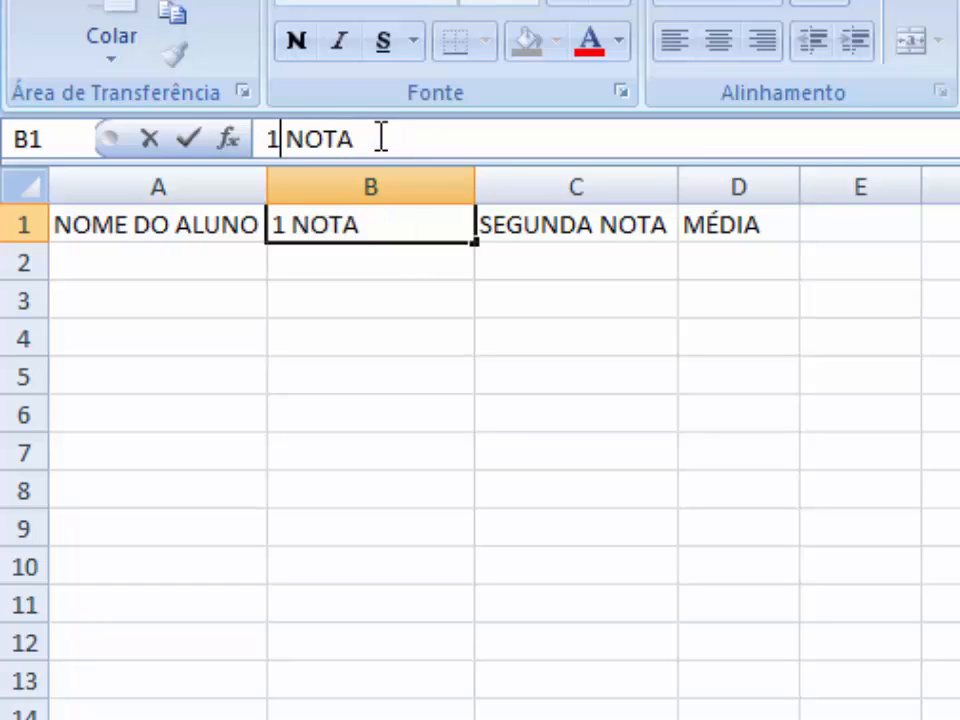
type("ª")
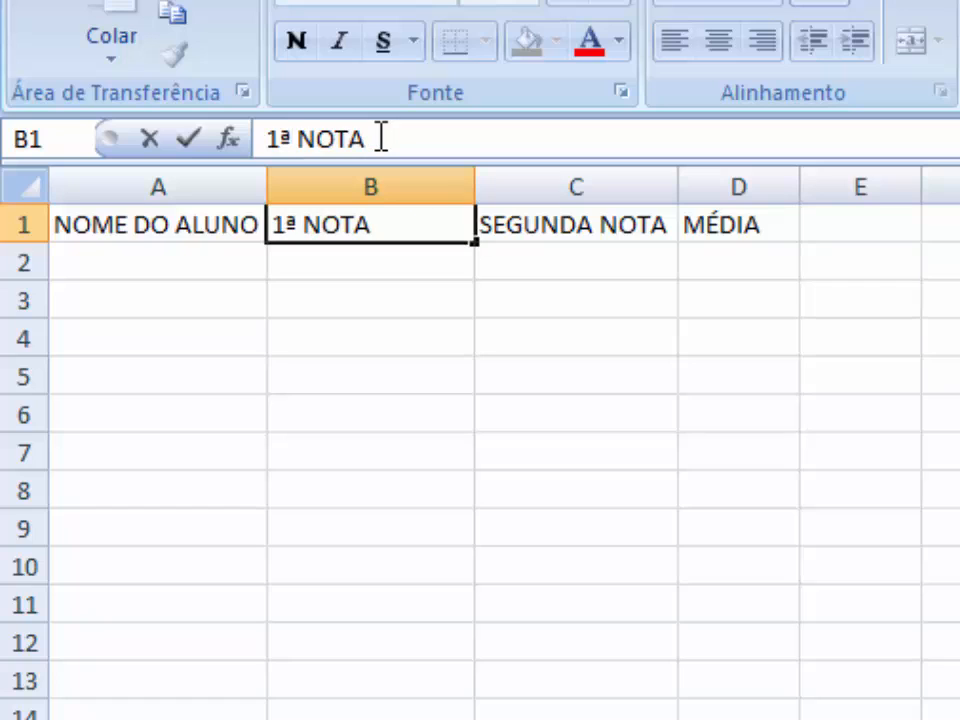
key("Return")
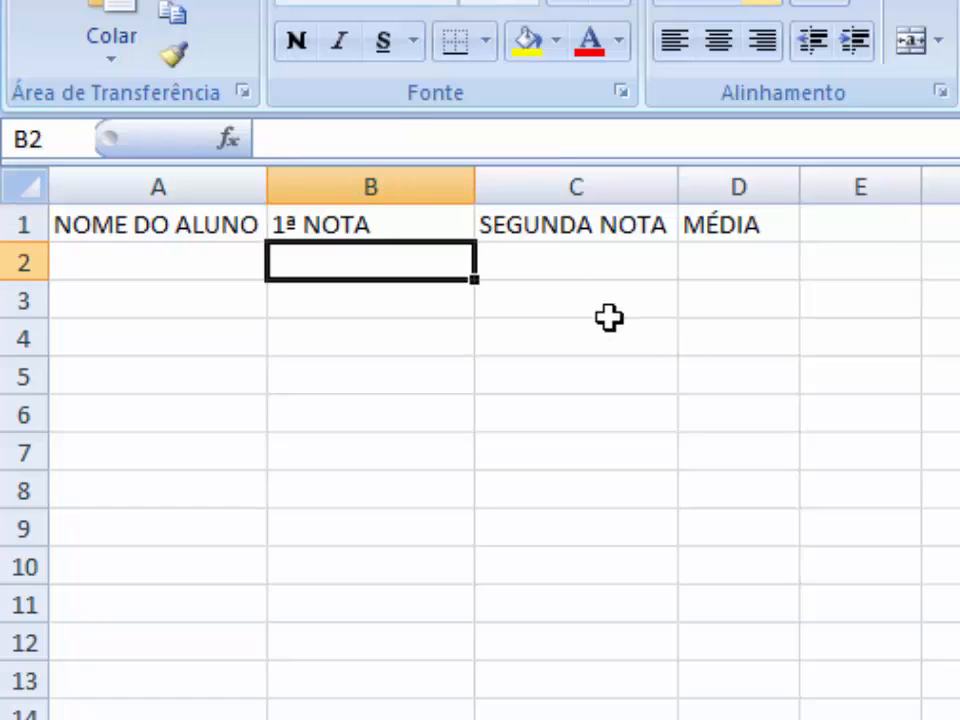
Change the header in cell C1 to 2ª NOTA by replacing only the word SEGUNDA with 2ª.
left_click(630, 230)
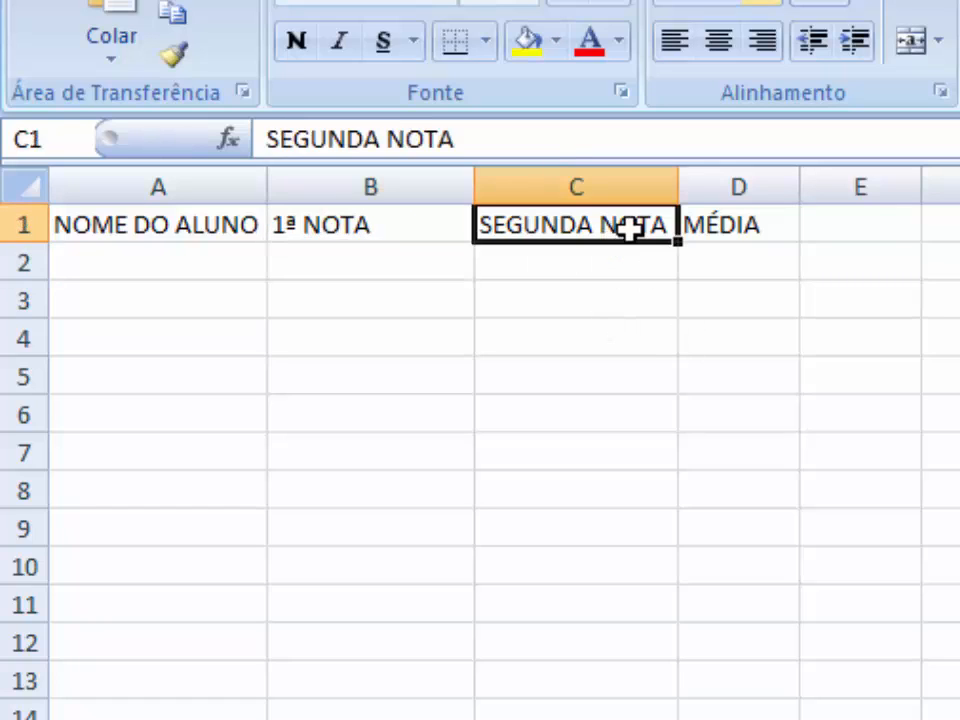
left_click(379, 137)
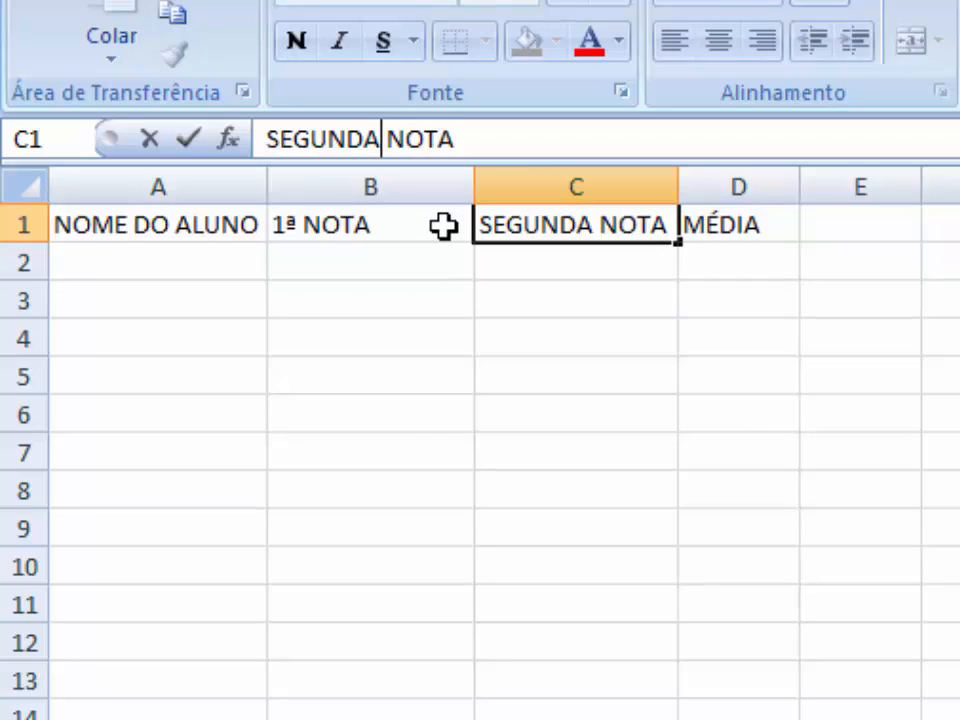
key("BackSpace")
key("BackSpace")
key("BackSpace")
key("BackSpace")
key("BackSpace")
key("BackSpace")
key("BackSpace")
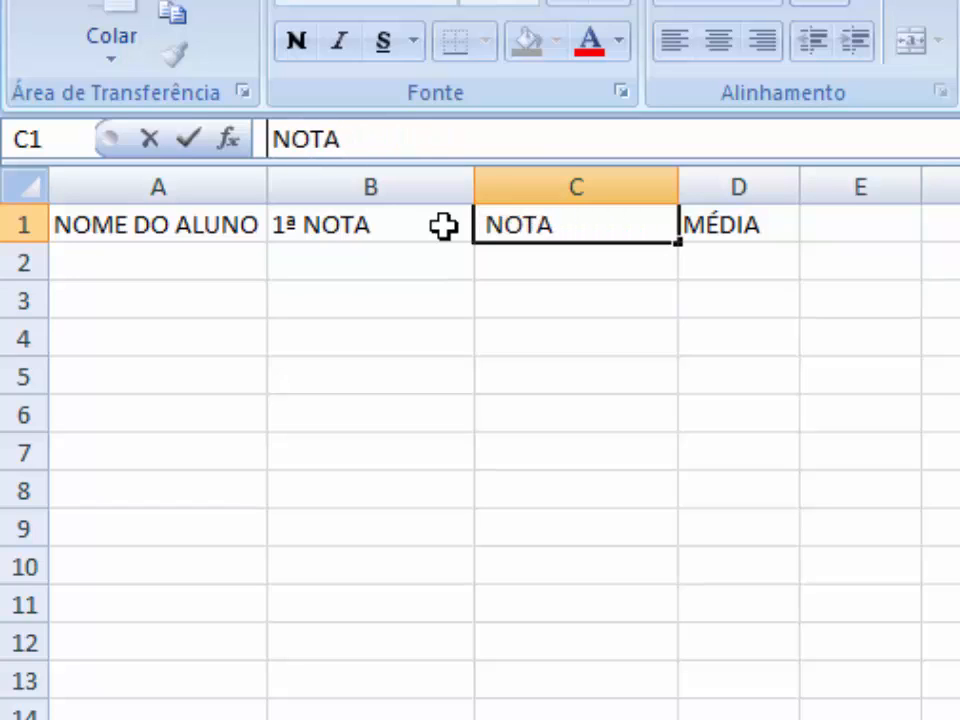
type("2 ")
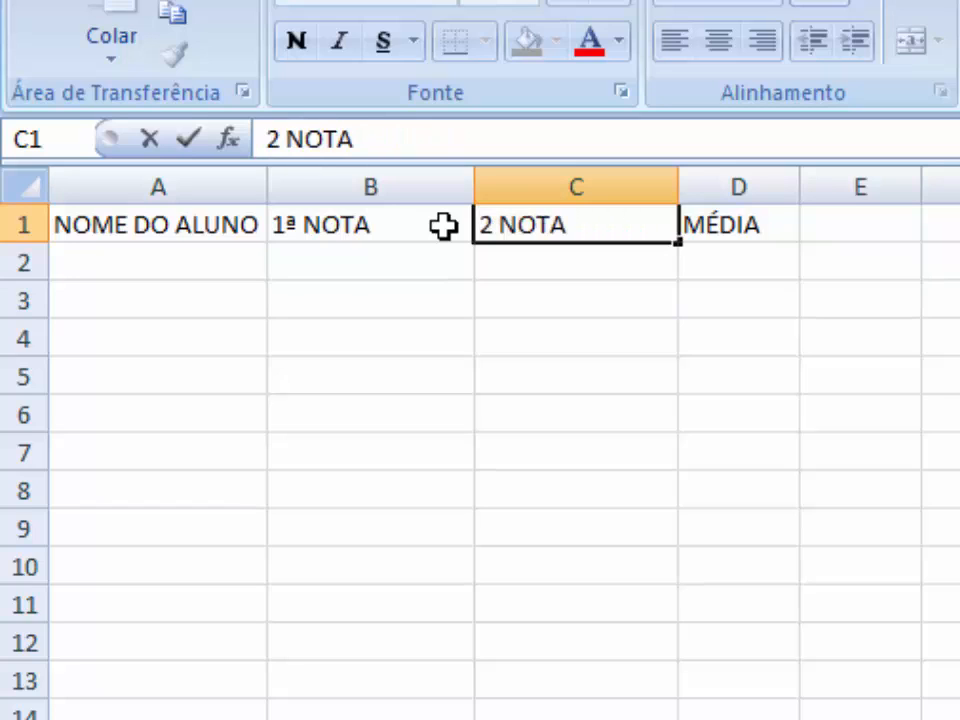
type("ª")
key("Return")
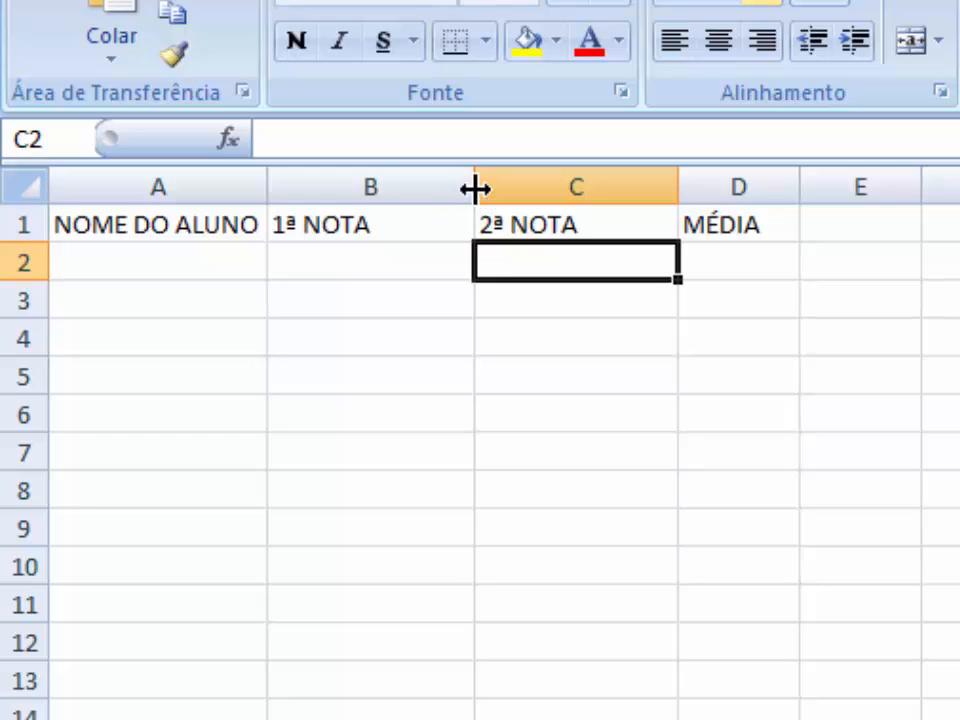
AutoFit the widths of columns B and C to their header text.
double_click(475, 188)
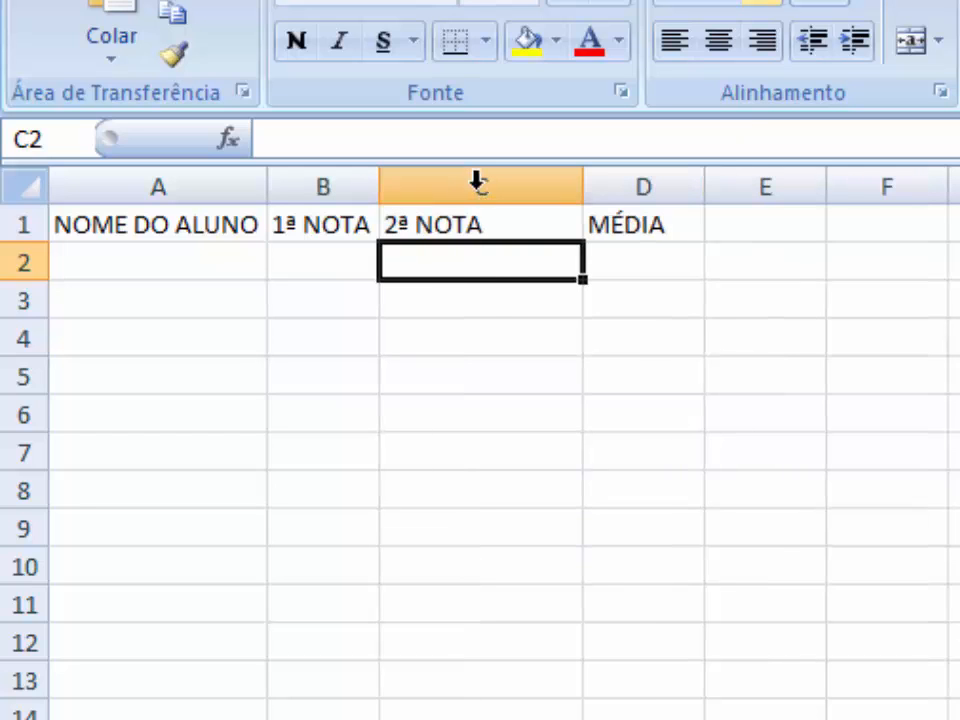
left_click_drag(585, 195, 589, 180)
double_click(586, 180)
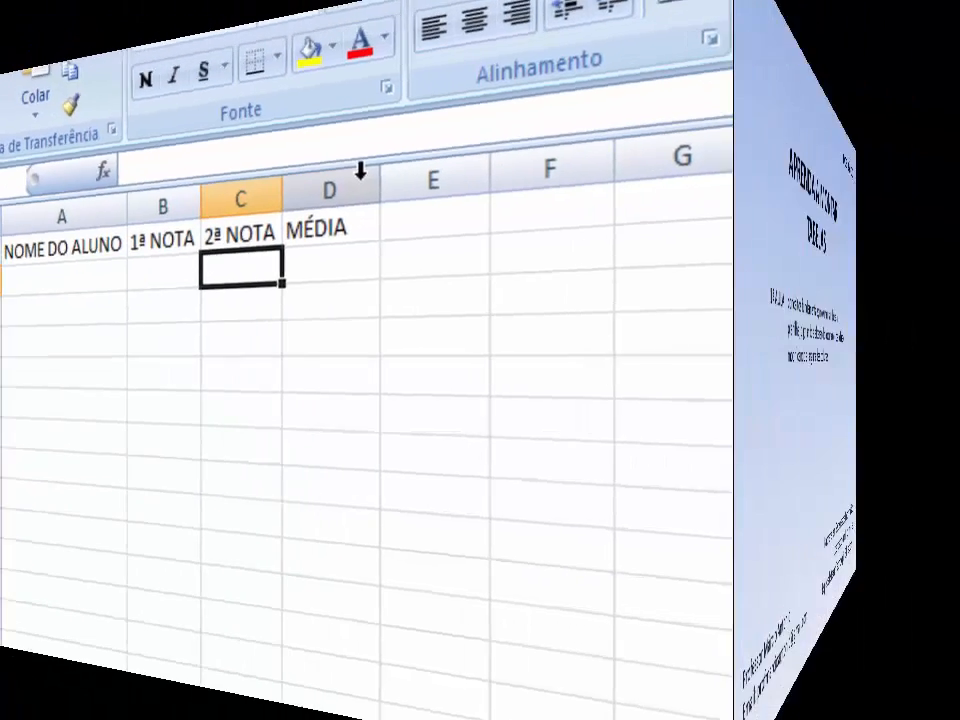